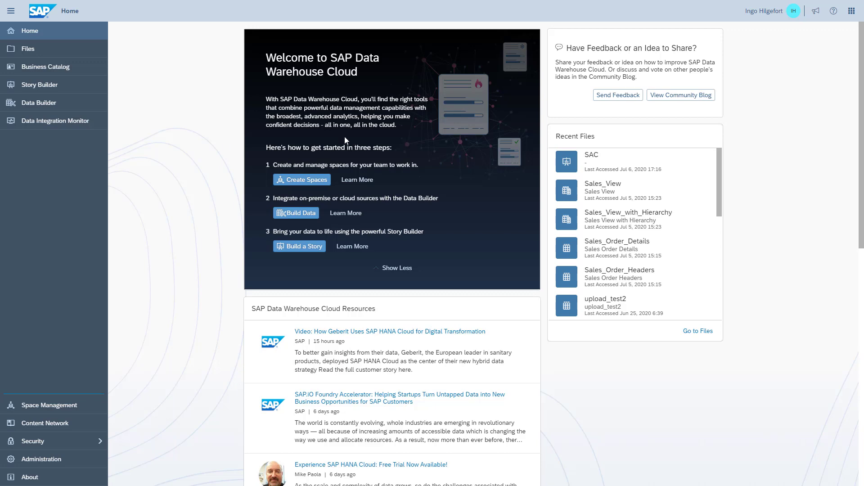
- From the Story Builder, create a new story in My First Space
click(50, 89)
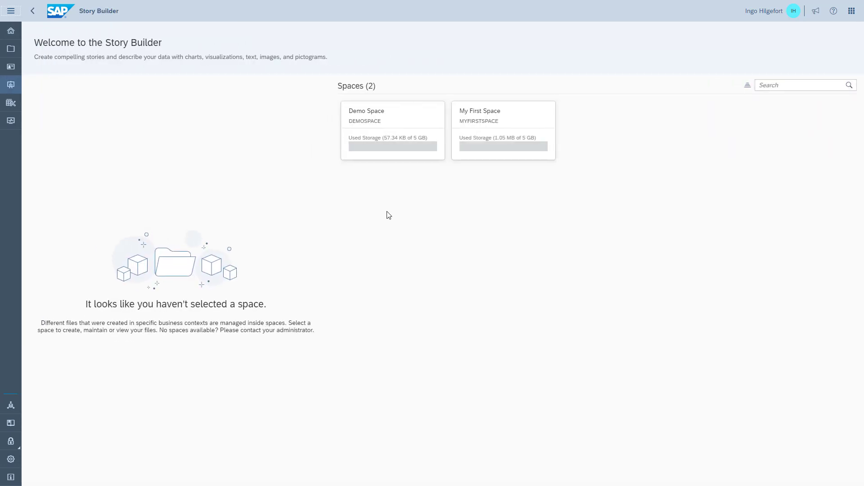
click(489, 137)
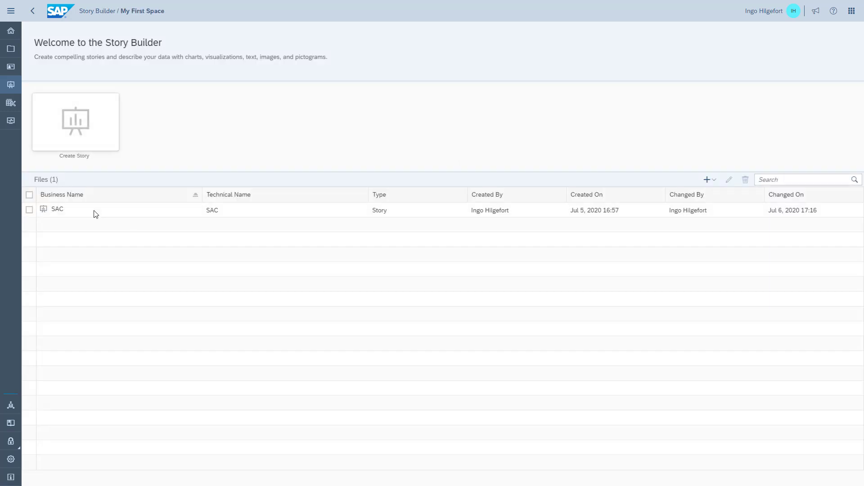
click(79, 131)
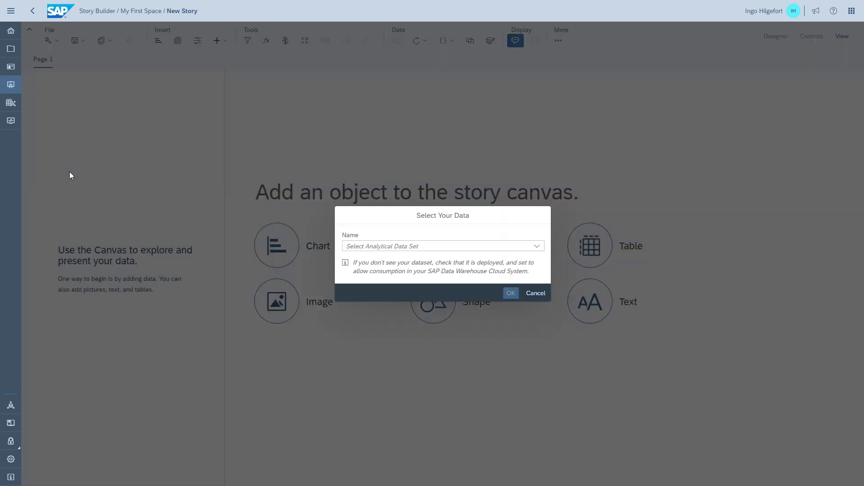
- Use Sales View as the story's data set and add a chart to Page 1
click(537, 248)
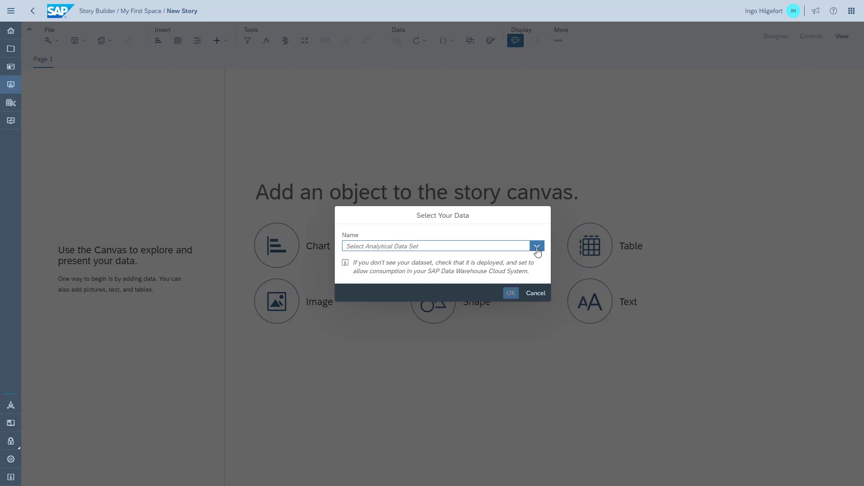
click(391, 258)
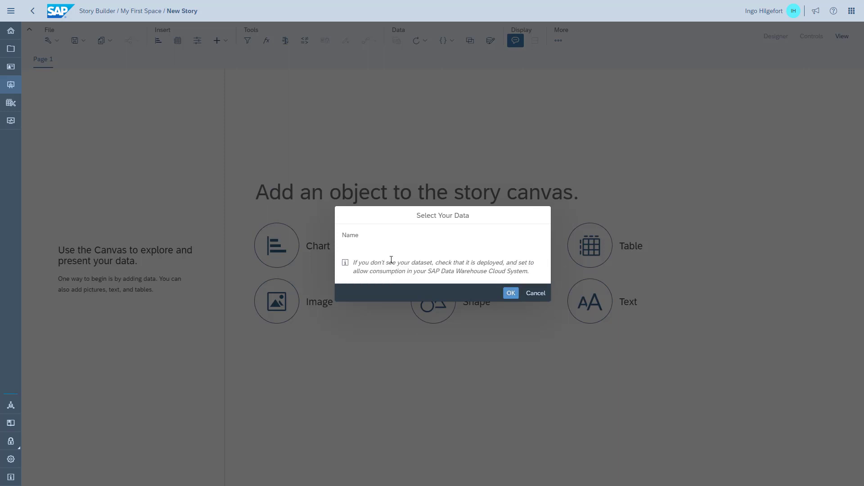
click(512, 296)
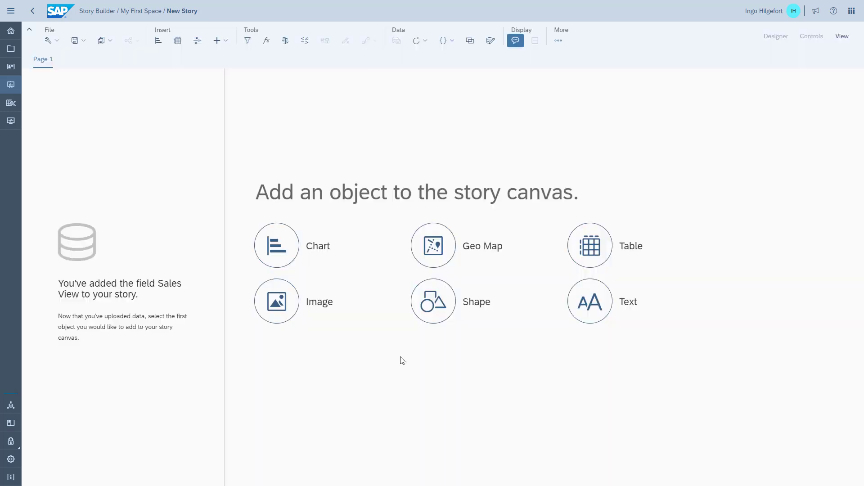
click(277, 248)
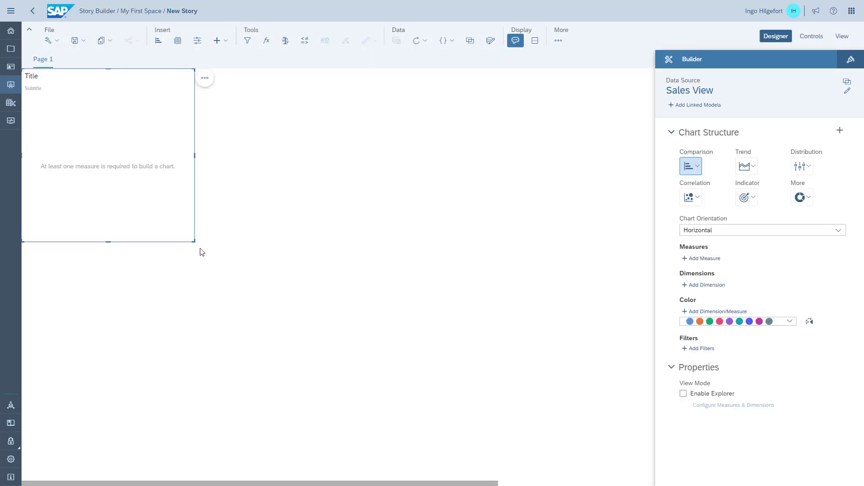
- Enlarge the chart and create a dimension input control with Customer ID, Product ID and Sales Person ID
drag(194, 241, 353, 348)
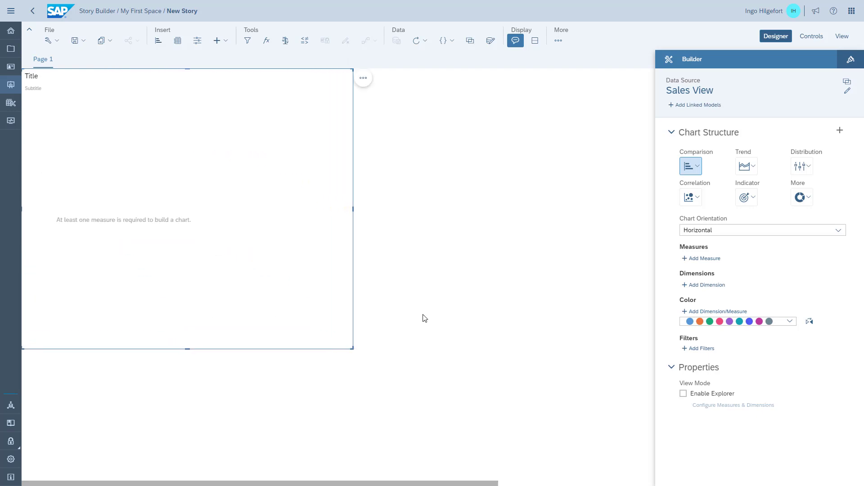
click(703, 285)
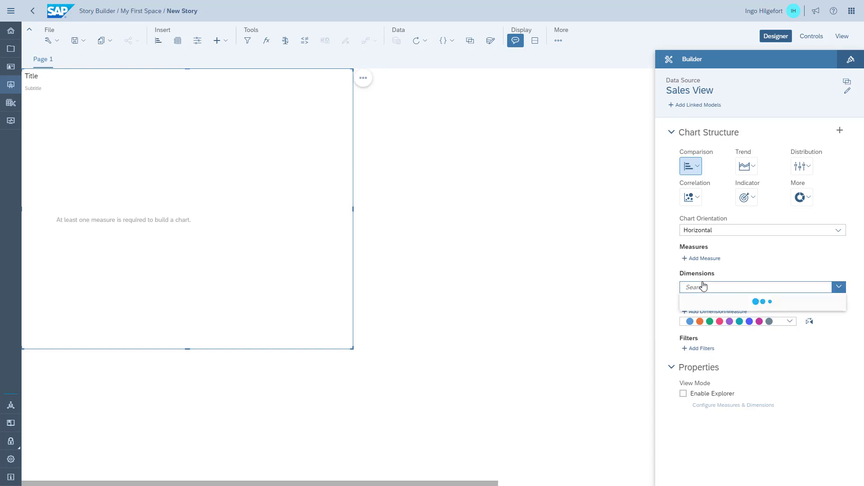
scroll(771, 337, down, 5)
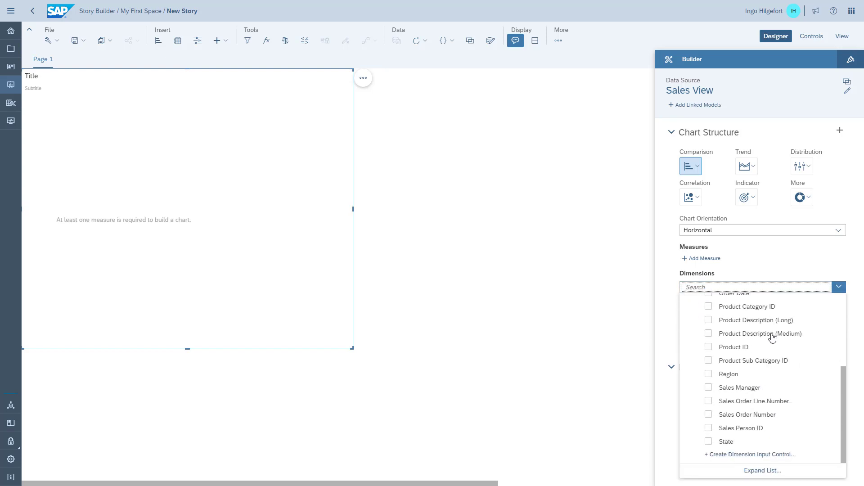
click(759, 455)
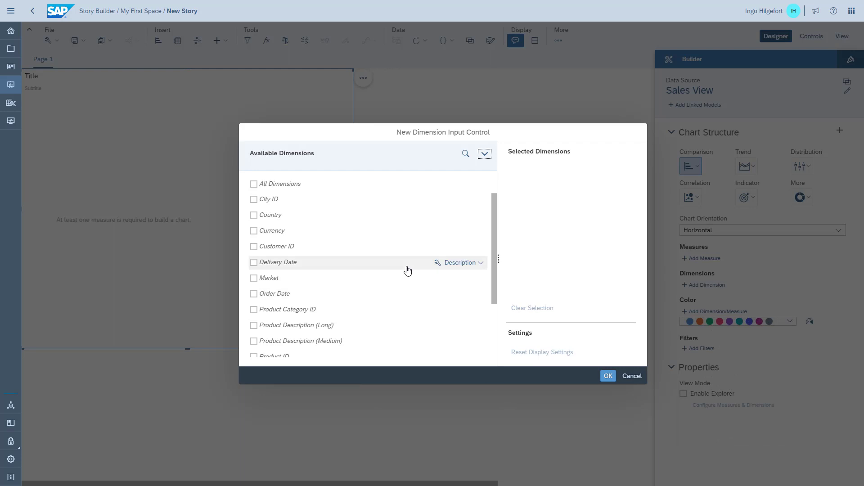
click(276, 247)
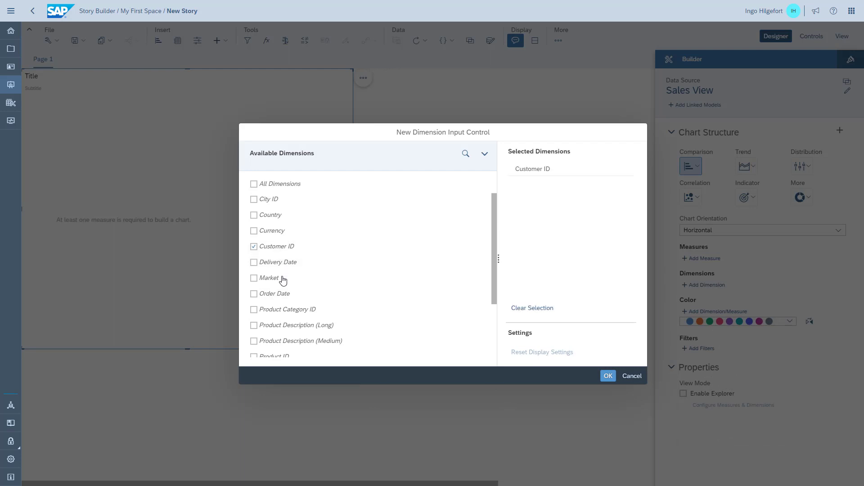
scroll(281, 328, down, 2)
click(280, 267)
scroll(324, 291, down, 1)
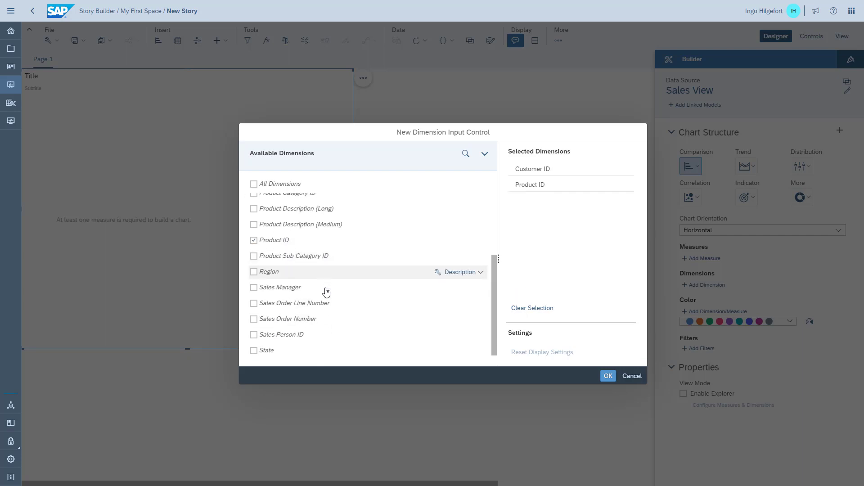
click(294, 334)
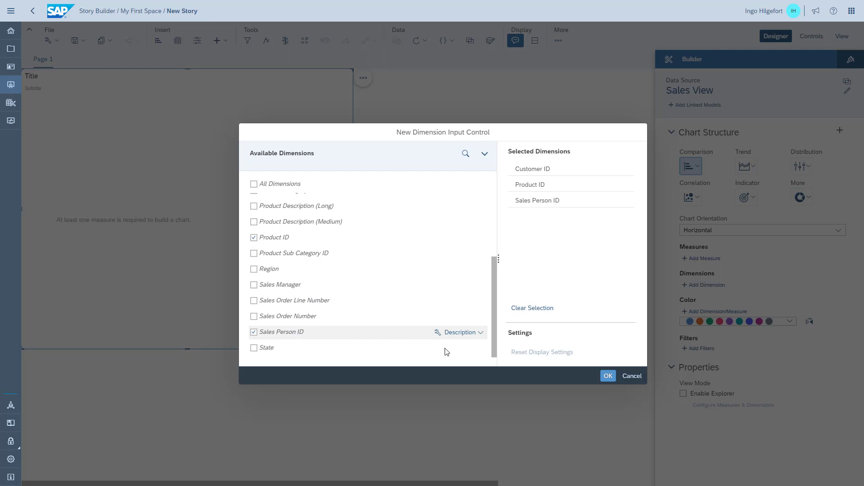
click(607, 377)
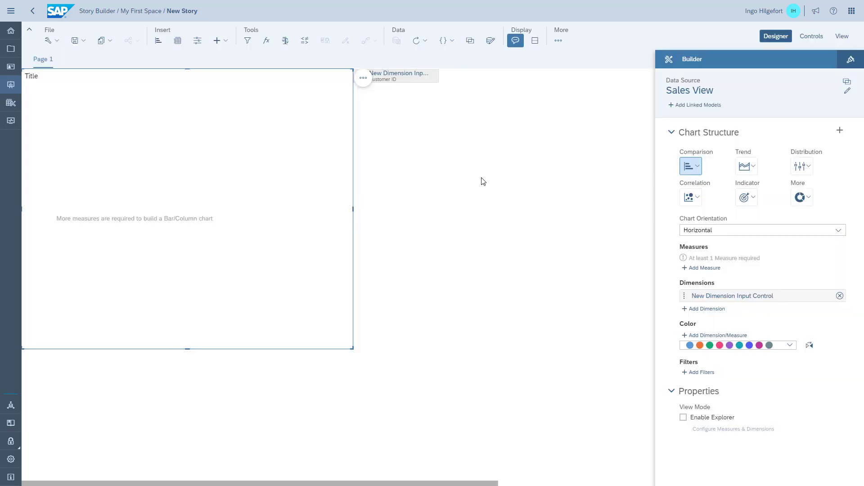
- Move the input control to the right of the chart and reselect the chart
click(430, 85)
drag(430, 86, 564, 192)
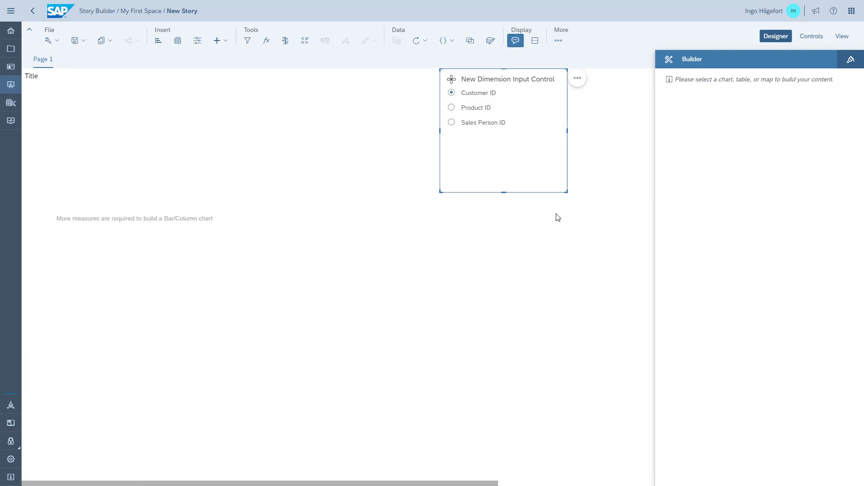
click(555, 218)
click(208, 193)
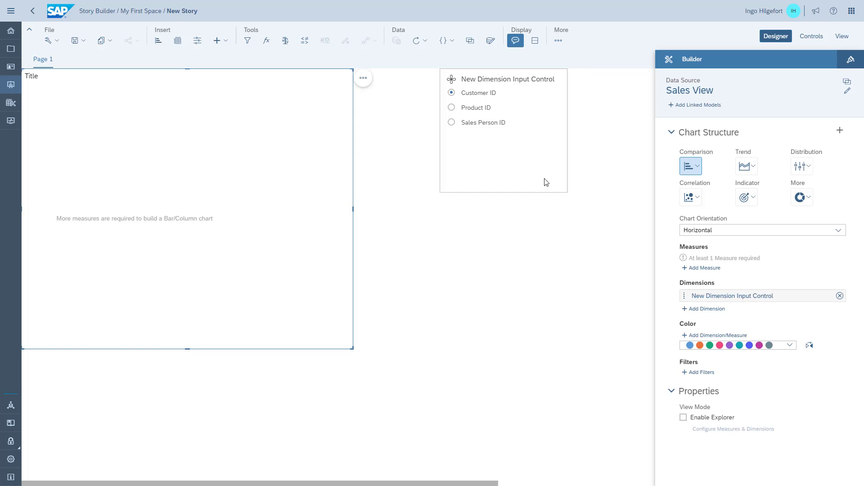
- Start a new calculated measure for the chart named 'Revenue (with Discount)'
click(707, 268)
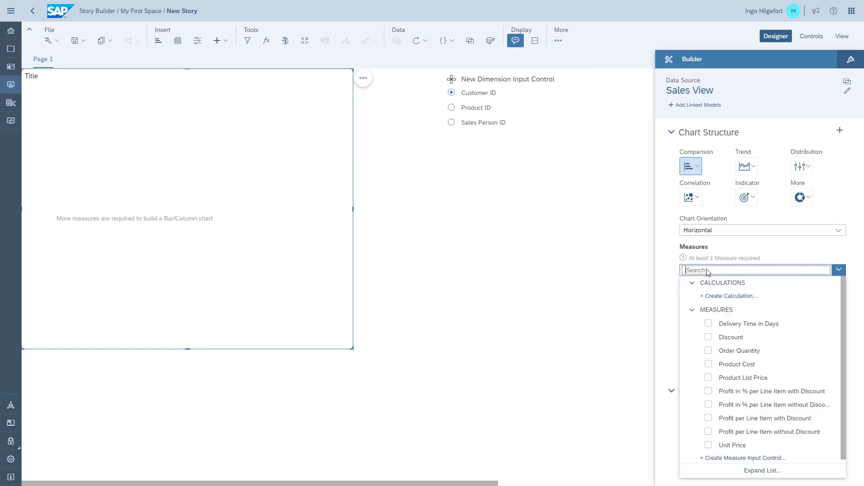
click(721, 297)
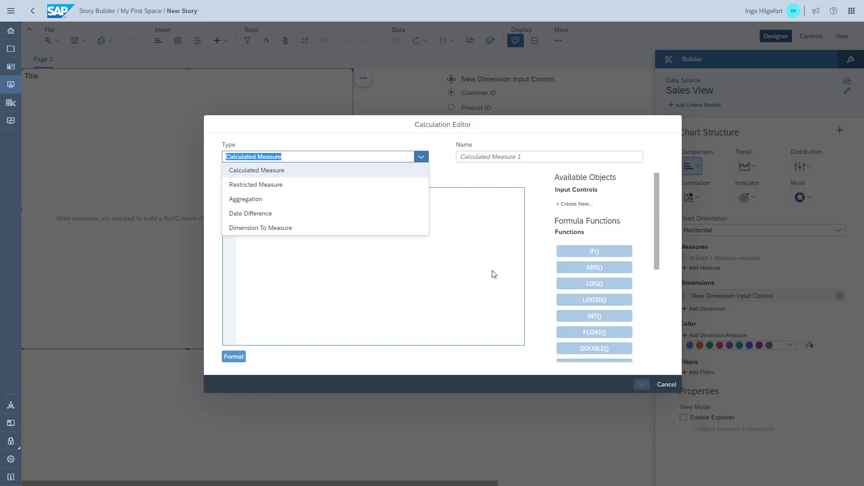
click(285, 171)
click(466, 158)
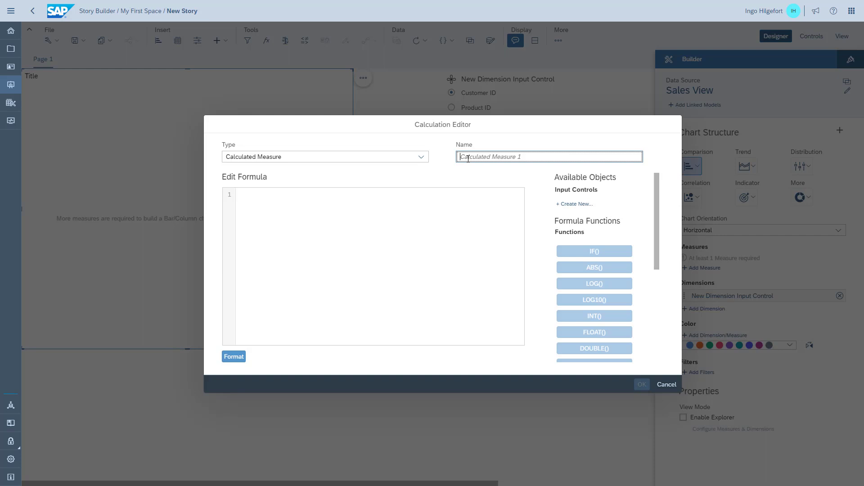
text(Revenue (with Discount)
key(Tab)
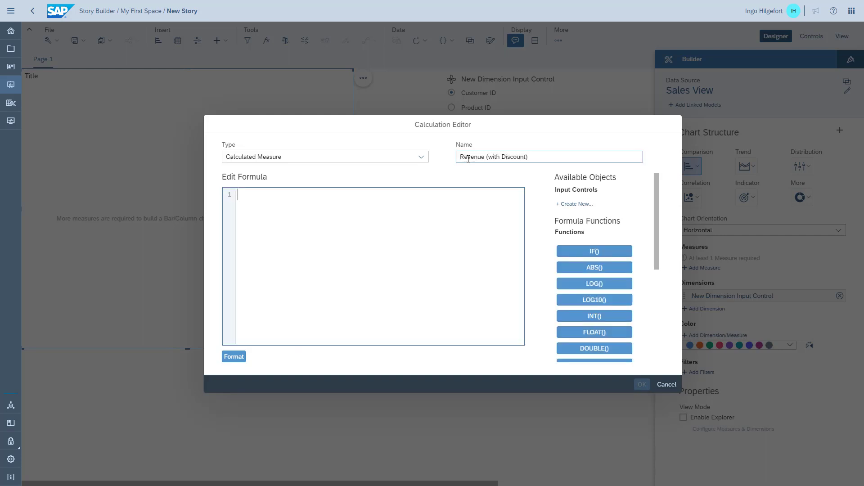
- Enter the formula (Order_Quantity * Unit_Price) * (1 - Discount) and confirm the measure
text(()
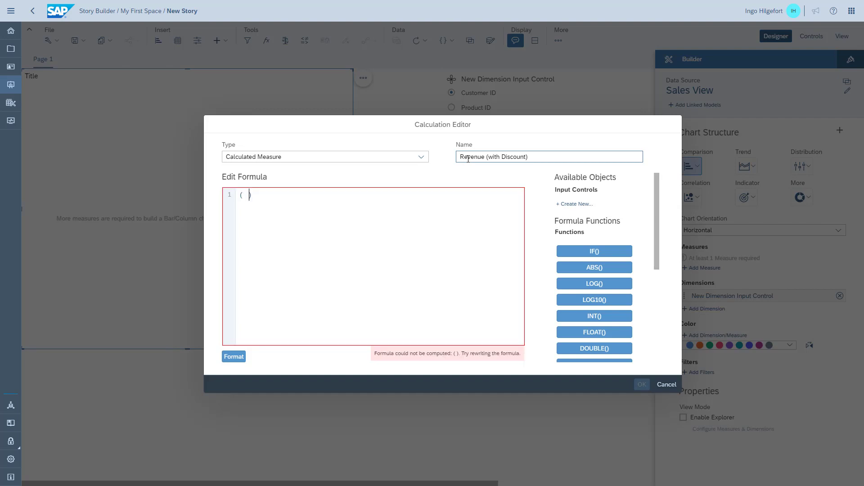
text(order)
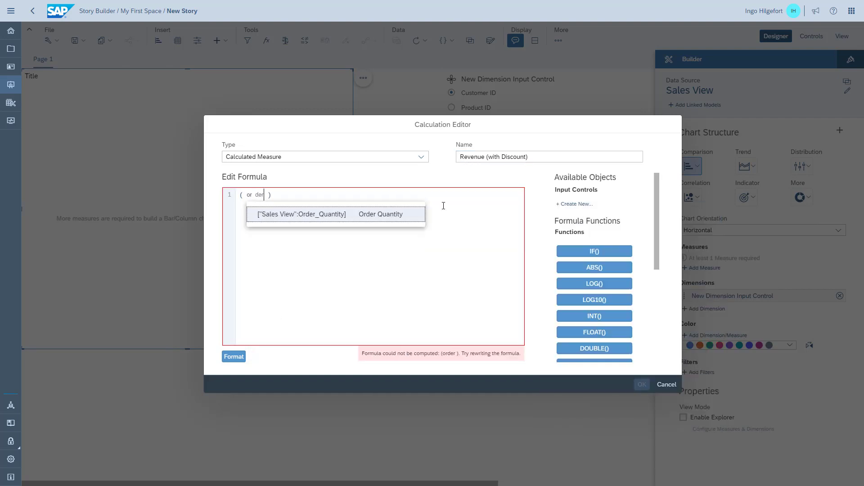
key(Return)
text(* unit)
key(Return)
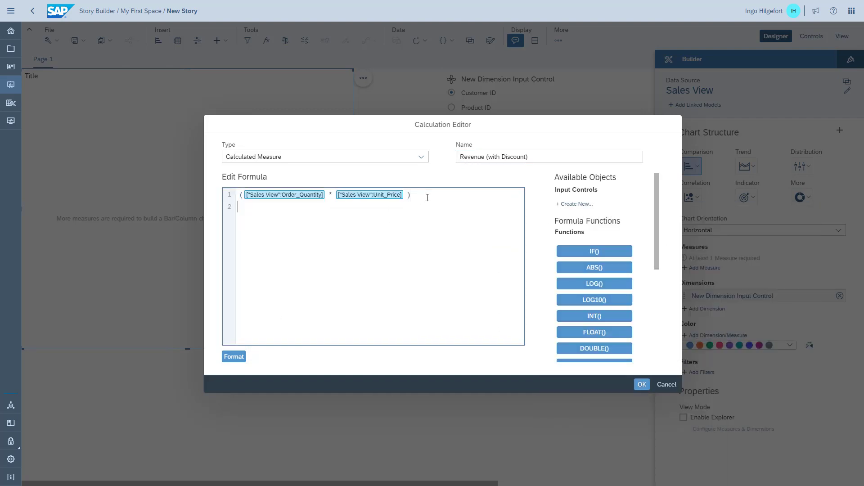
text(*)
key(Return)
text(( 1 -dis)
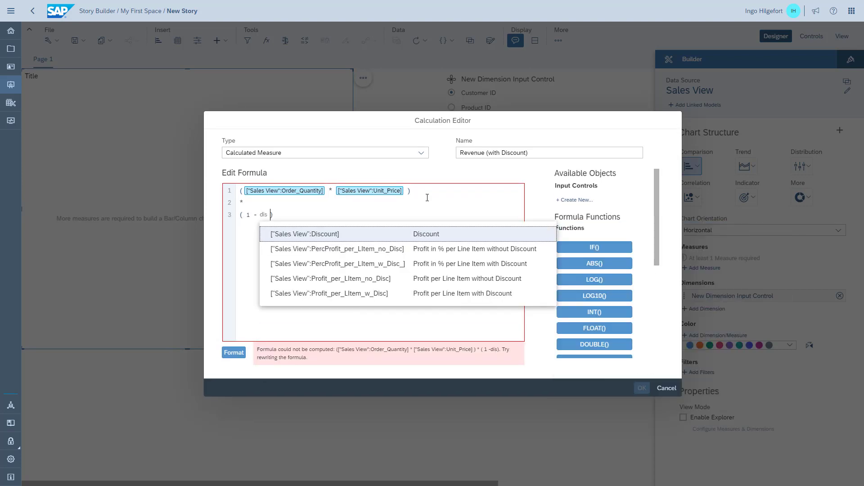
click(348, 236)
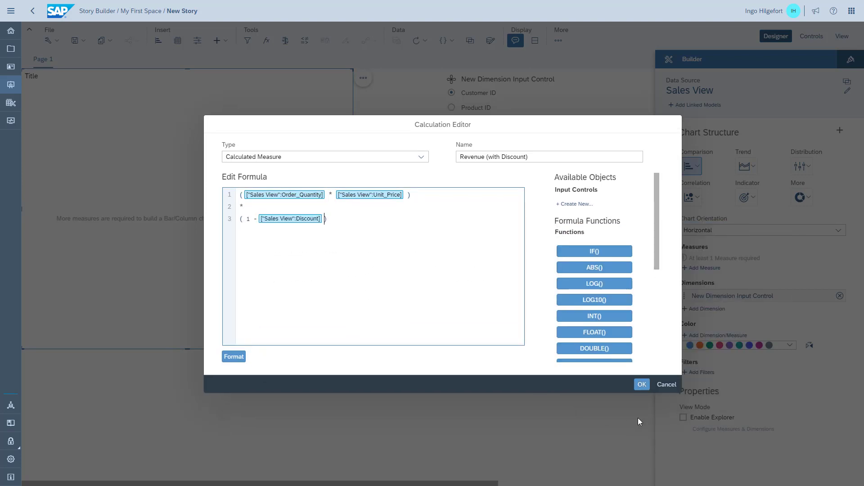
click(642, 386)
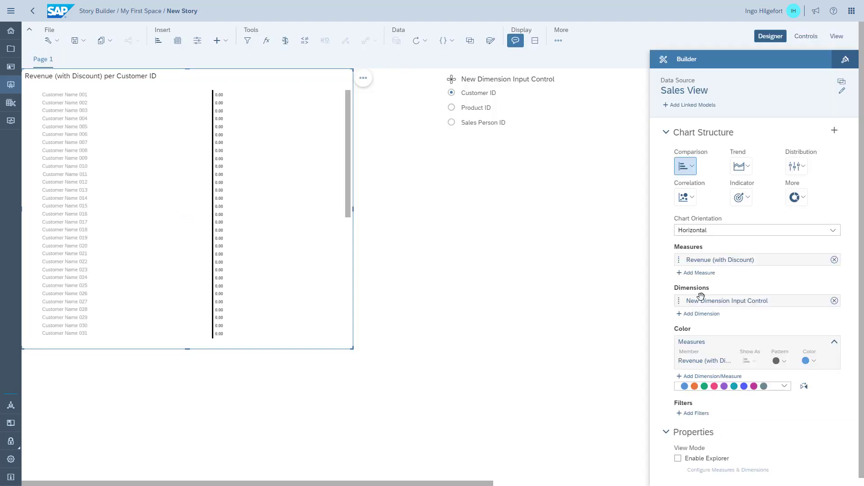
- Replace the measure with Revenue Aggregation: SUM of Revenue (with Discount) over Sales Order Line Number
click(835, 260)
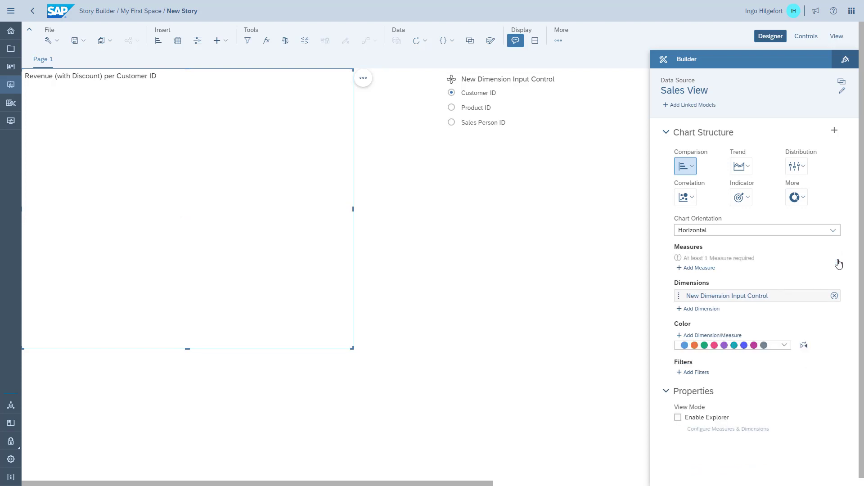
click(699, 268)
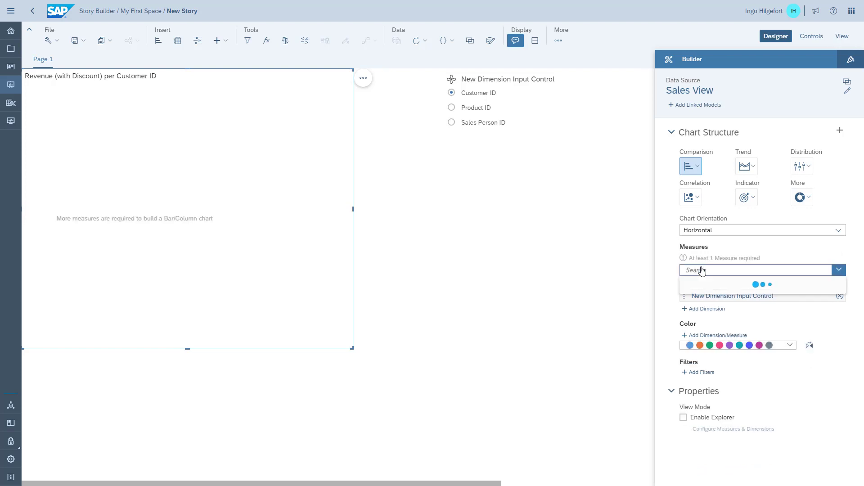
click(716, 310)
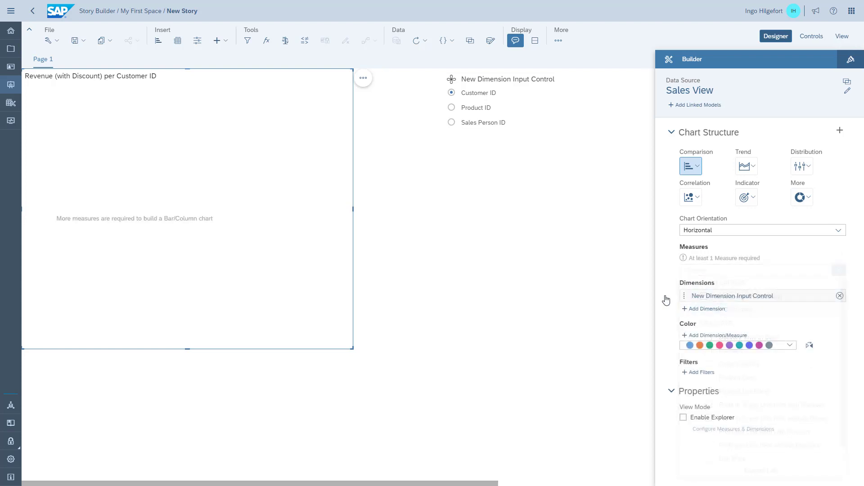
click(420, 156)
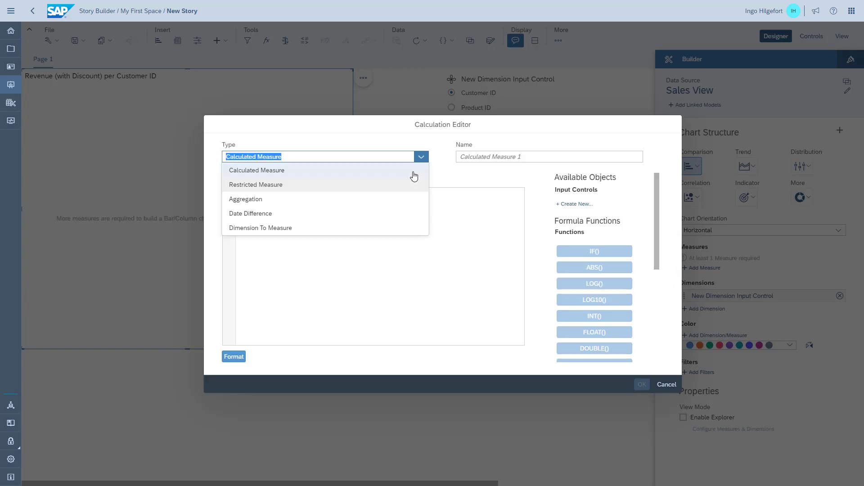
click(312, 199)
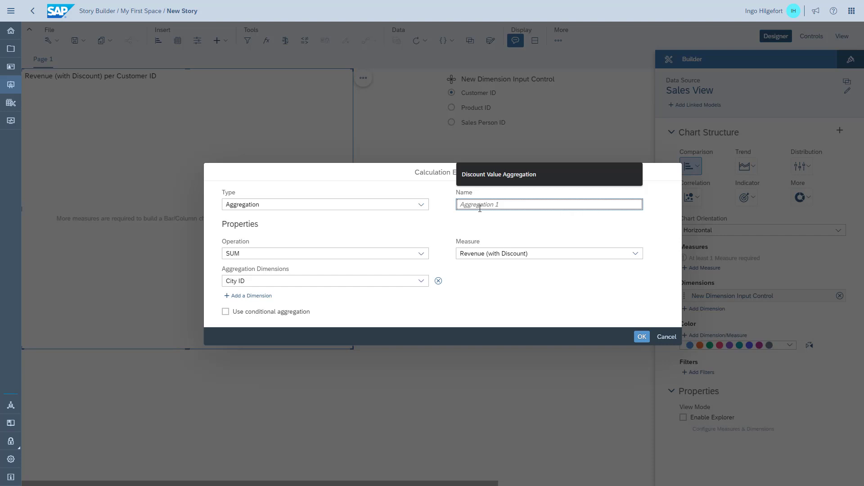
text(Revenue A)
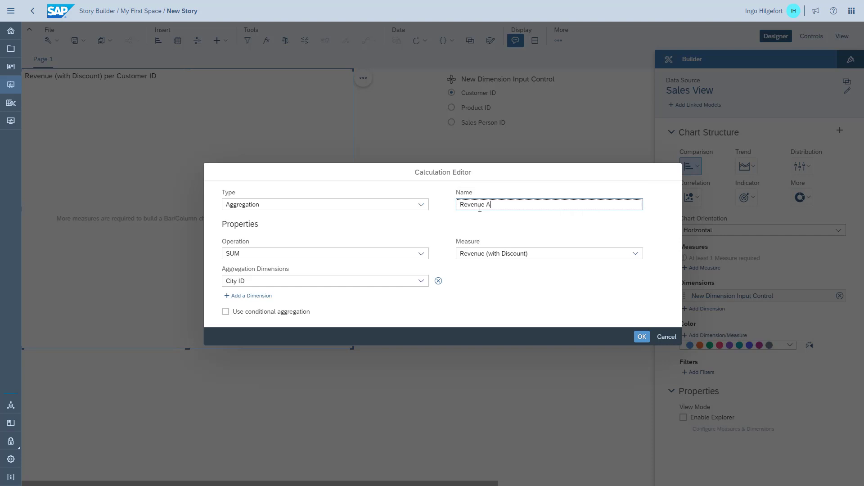
key(Tab)
click(421, 281)
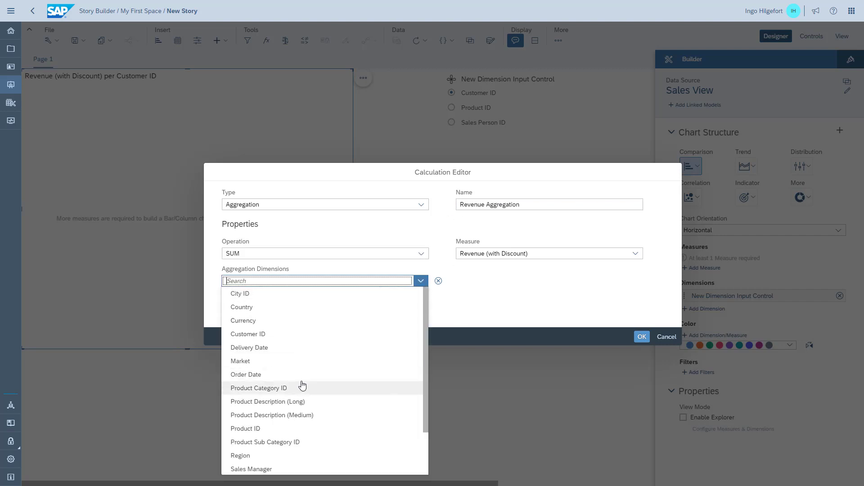
scroll(301, 382, down, 2)
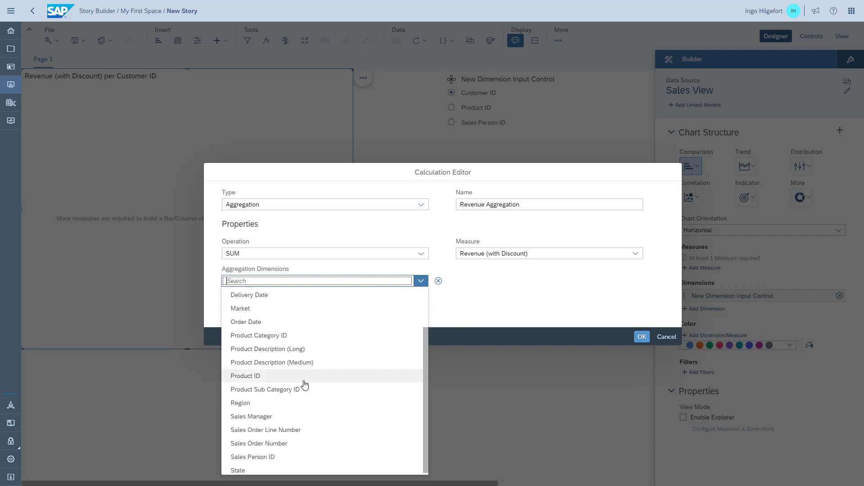
click(286, 428)
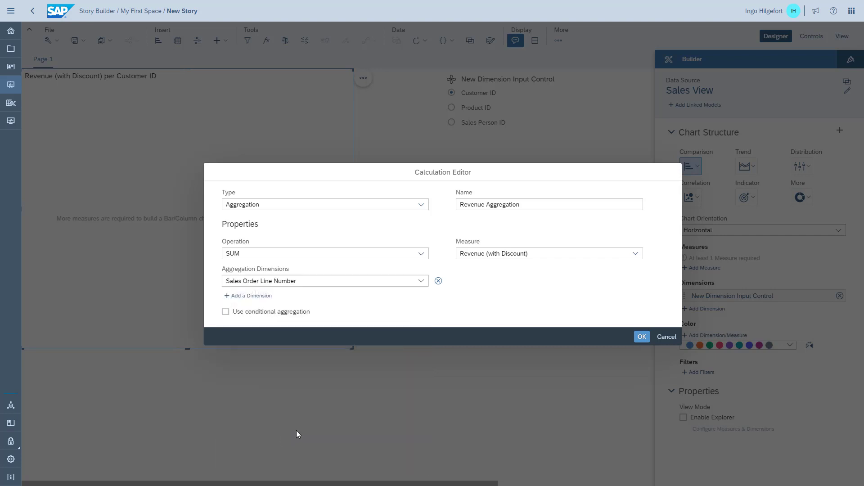
click(641, 338)
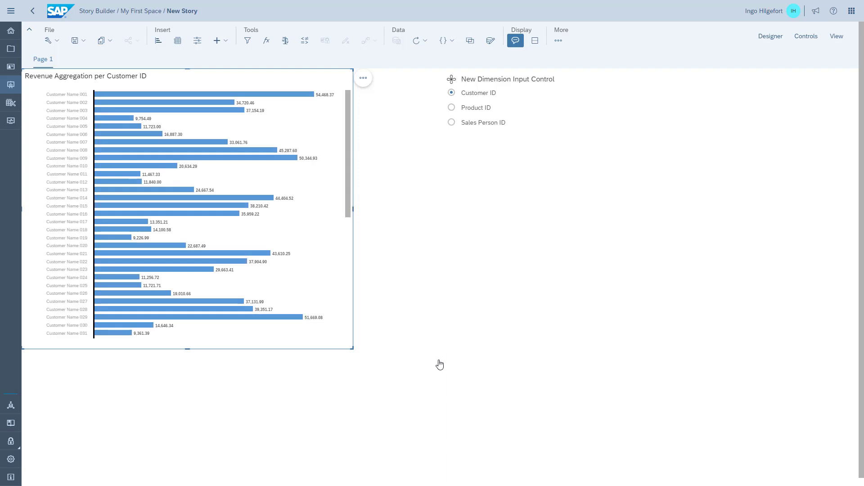
- Sort the chart's bars by Revenue Aggregation, highest to lowest
click(363, 79)
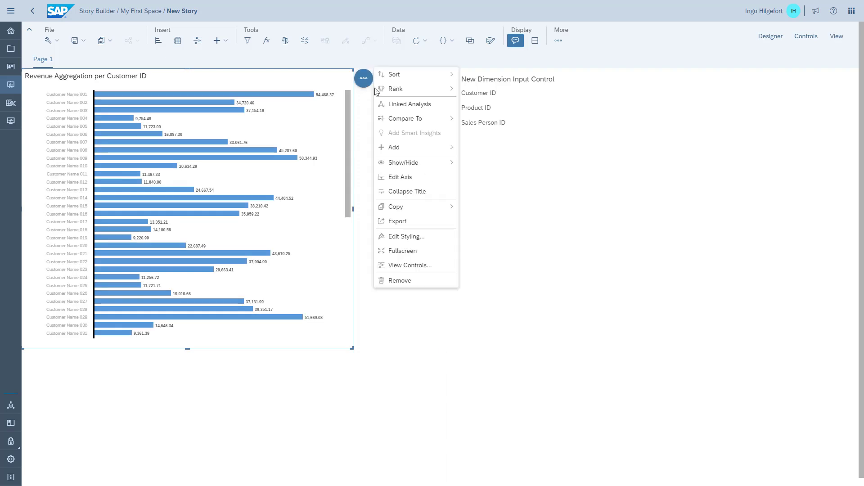
mouse_move(402, 82)
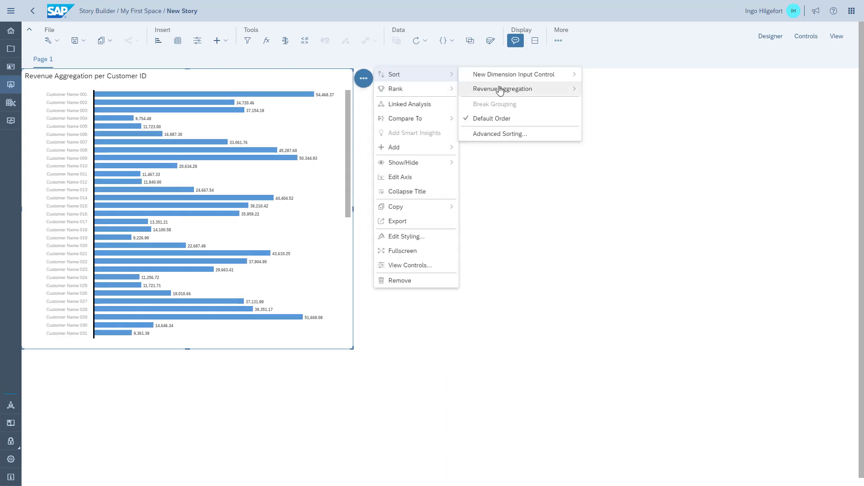
mouse_move(498, 88)
click(608, 102)
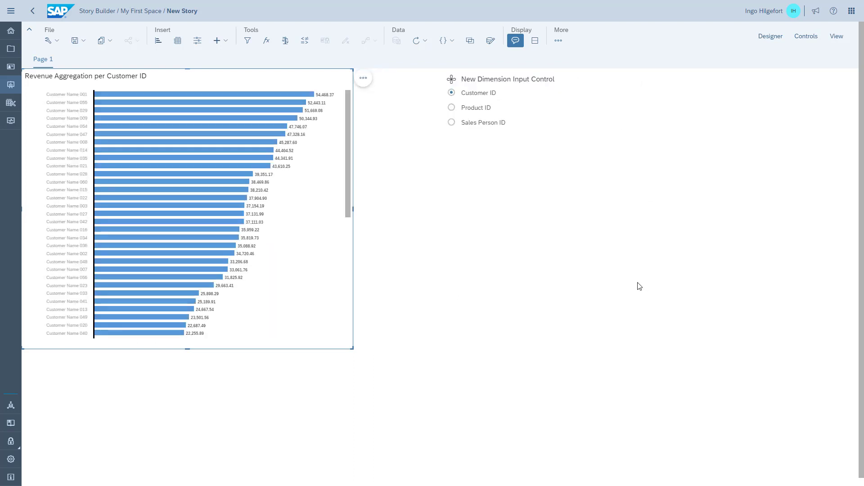
click(835, 36)
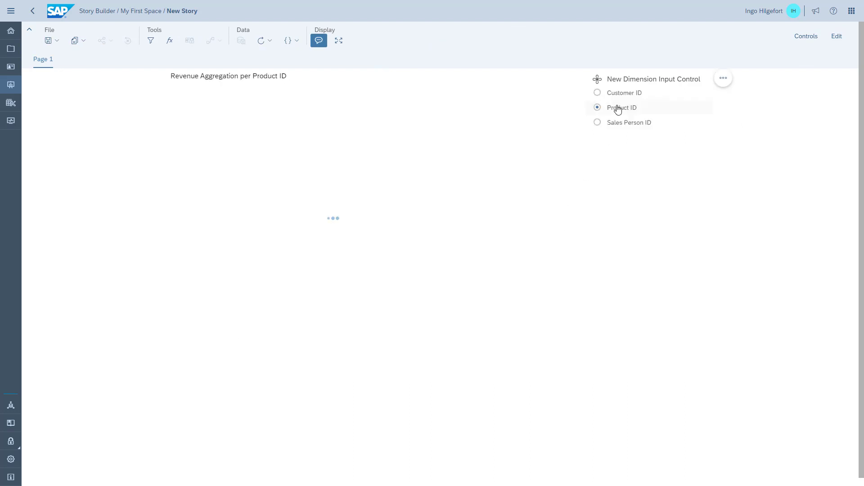
click(617, 123)
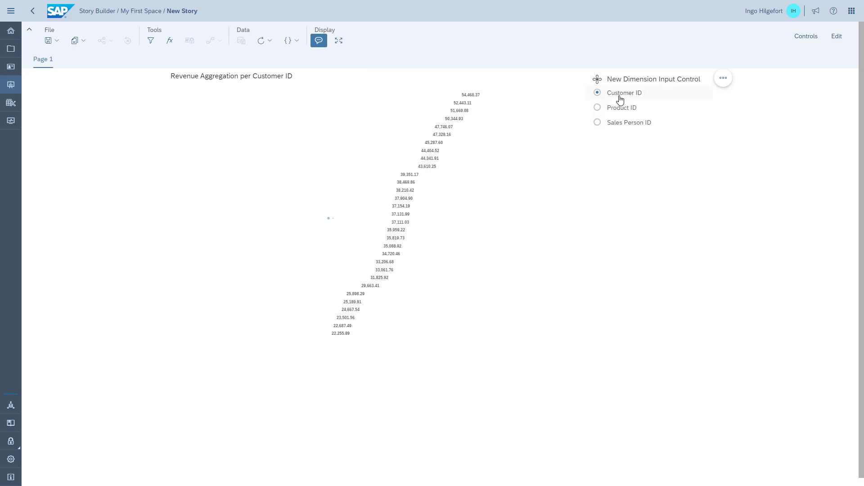
click(832, 37)
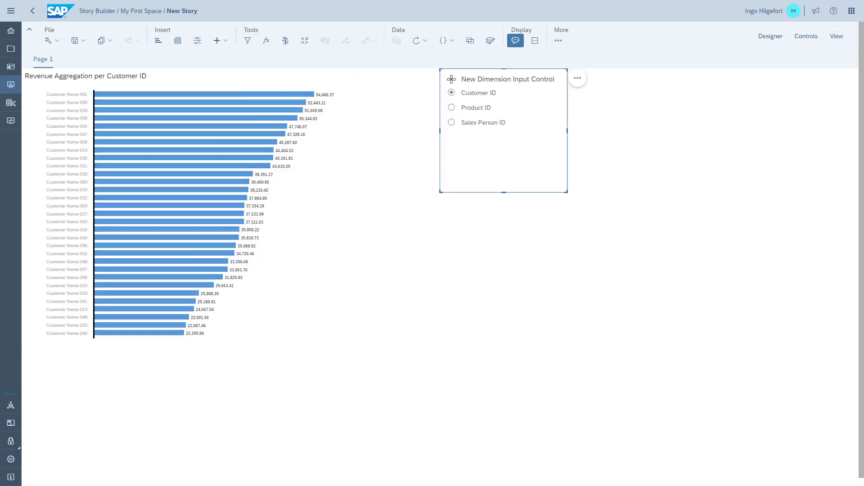
- Add a canvas Page 2 holding a new, enlarged chart
click(86, 60)
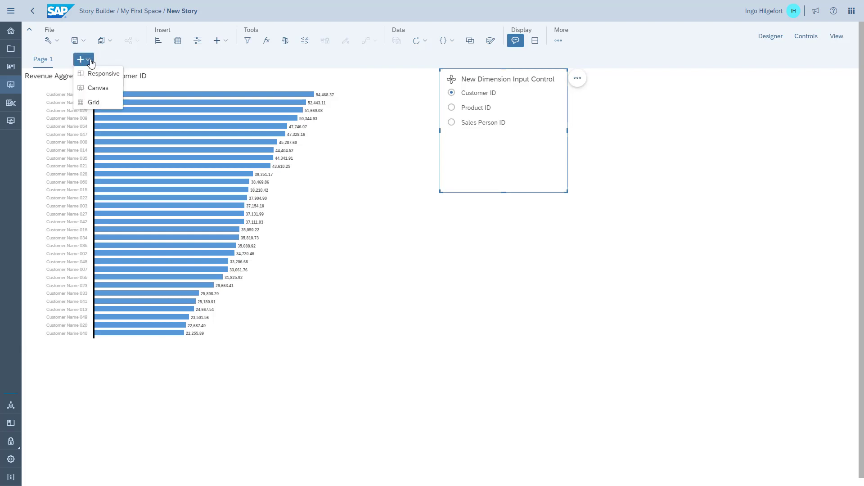
click(97, 90)
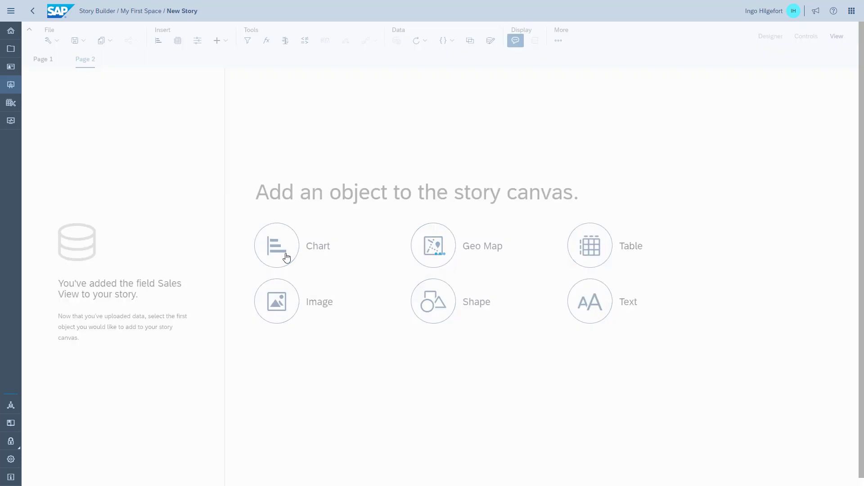
click(286, 257)
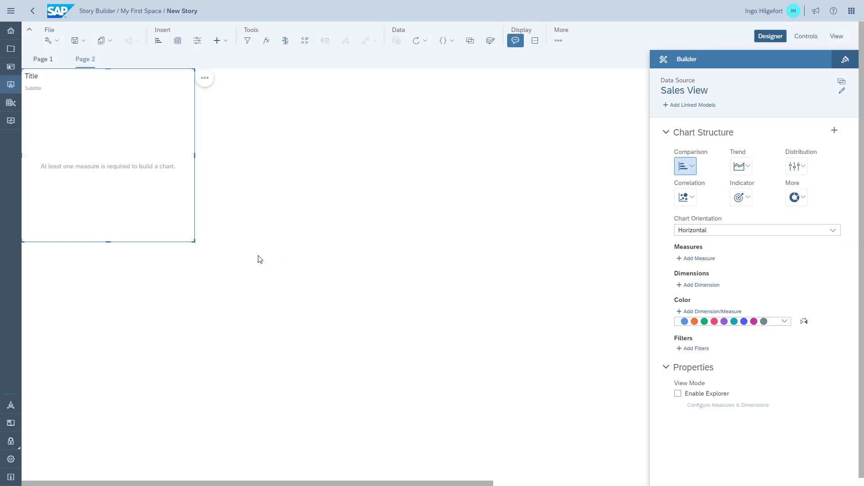
drag(197, 243, 317, 351)
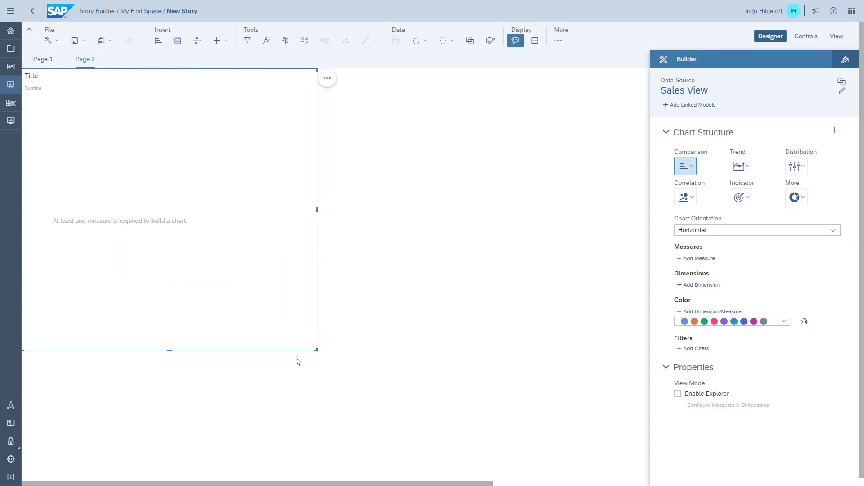
- Set the Page 2 chart's dimension to Product ID
click(702, 286)
scroll(723, 351, down, 3)
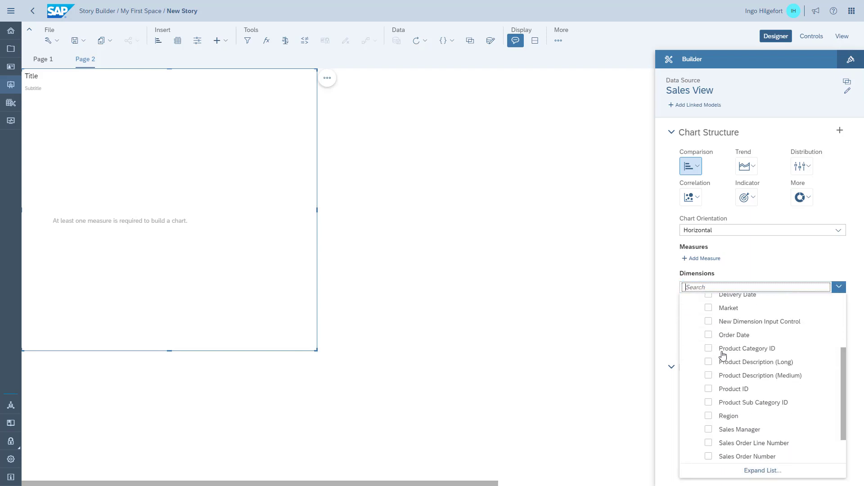
click(727, 347)
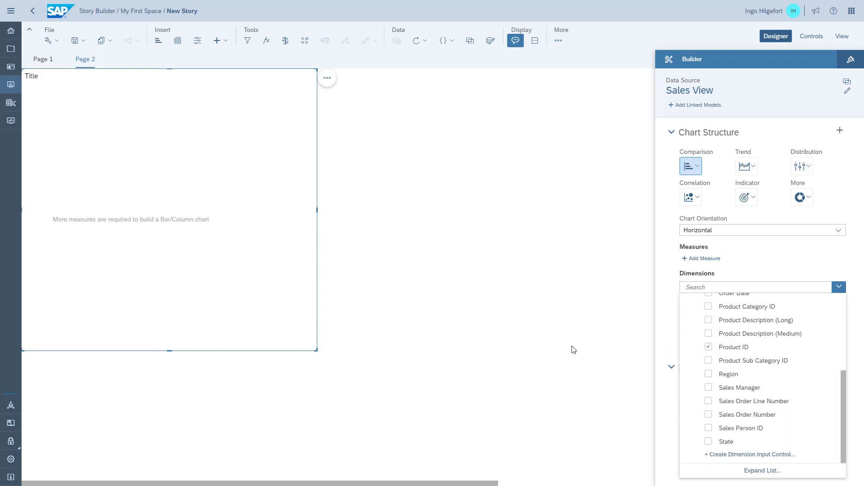
click(574, 350)
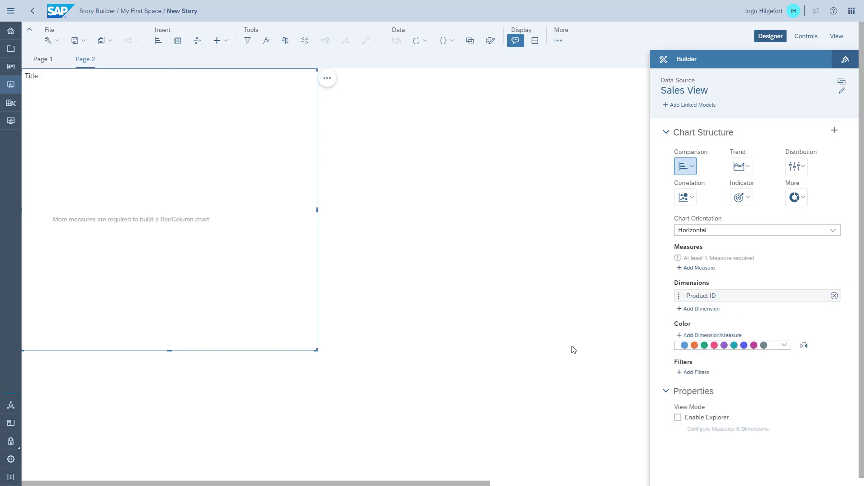
click(699, 268)
- Start a new calculated measure named 'Discount Value (Absolute)'
click(722, 324)
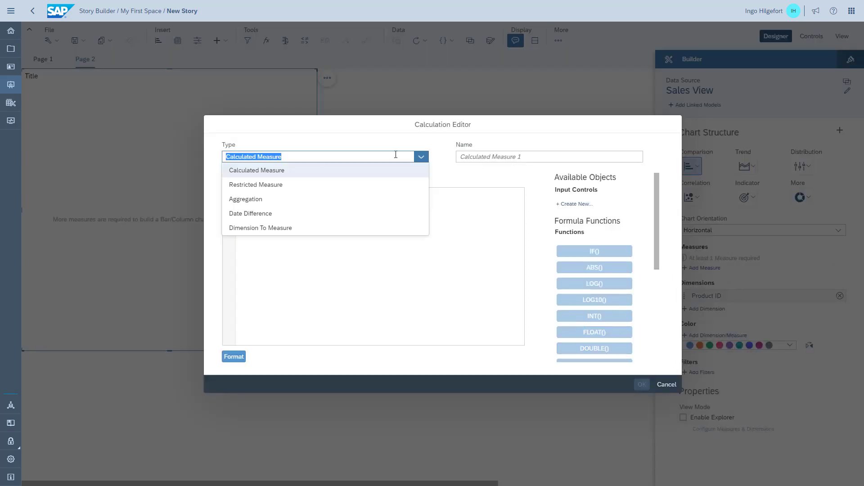
click(295, 170)
click(483, 158)
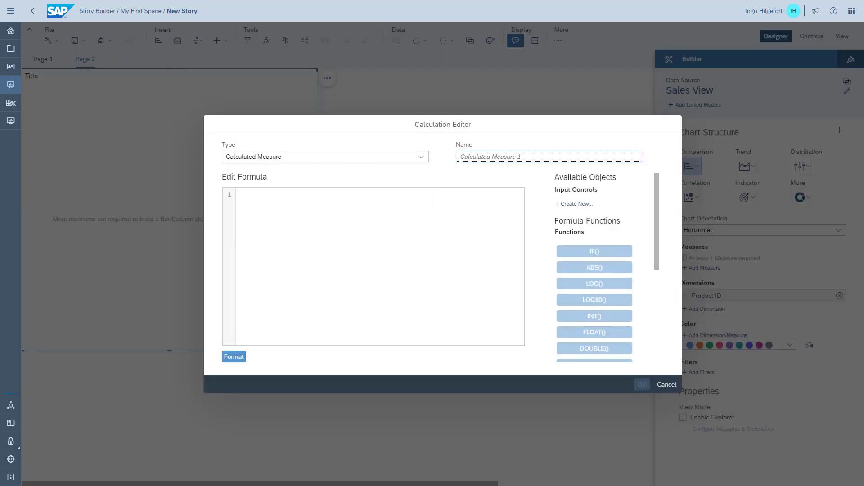
text(Discount Value (Absolute)
key(Tab)
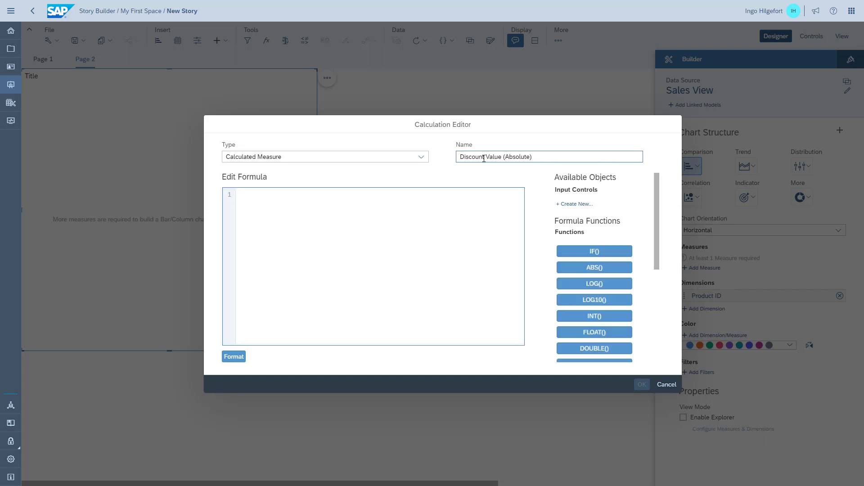
- Enter the formula (Unit_Price * Order_Quantity) * Discount and confirm the measure
text(( un)
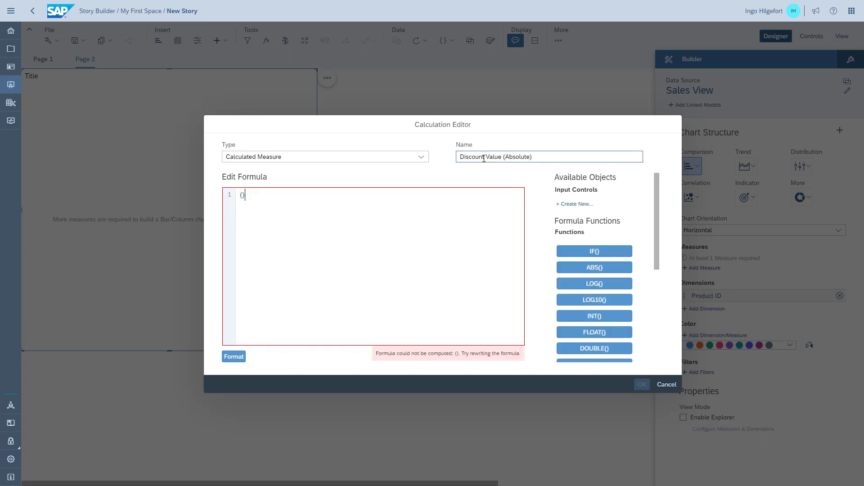
click(360, 218)
text(* or)
click(360, 219)
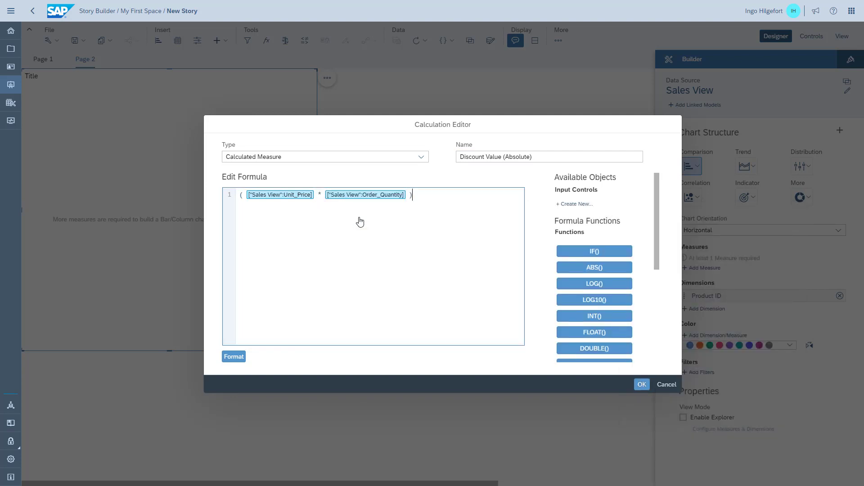
key(Return)
text(* di)
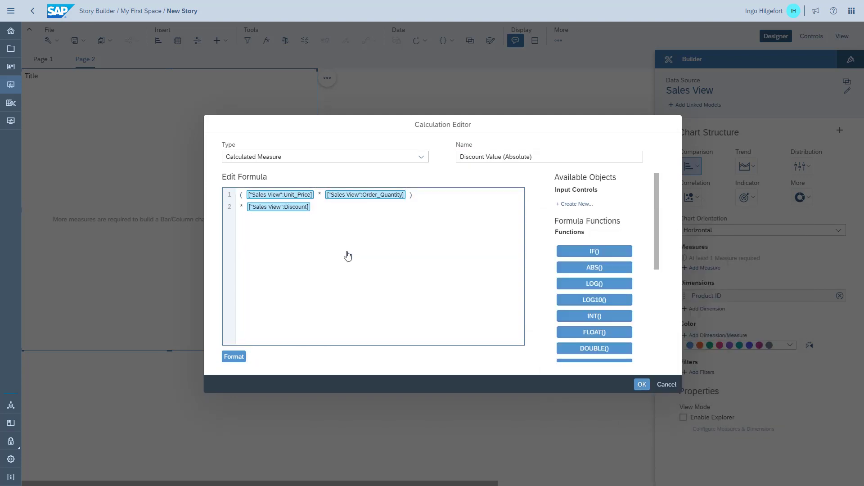
click(642, 385)
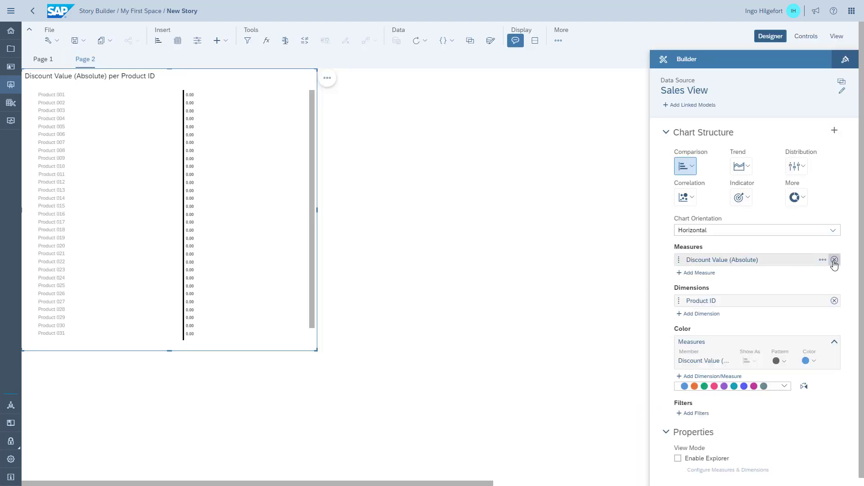
- Replace the measure with an Aggregation of Discount Value (Absolute) over Sales Order Line Number
click(834, 260)
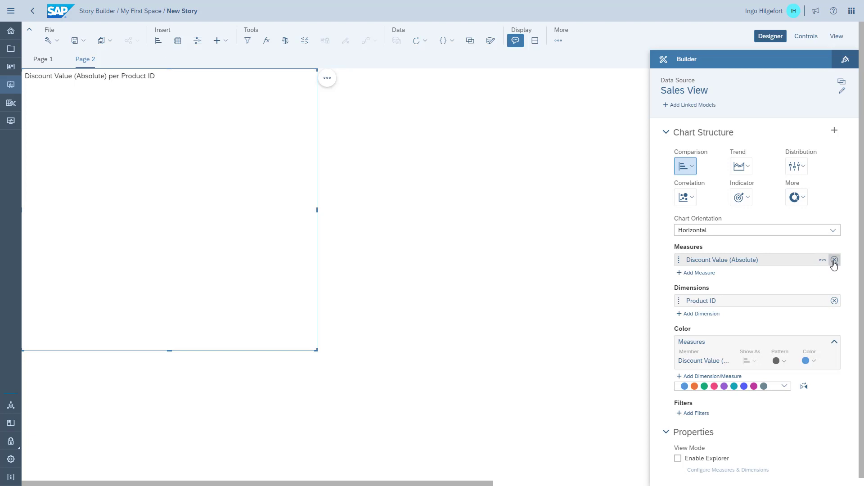
click(690, 270)
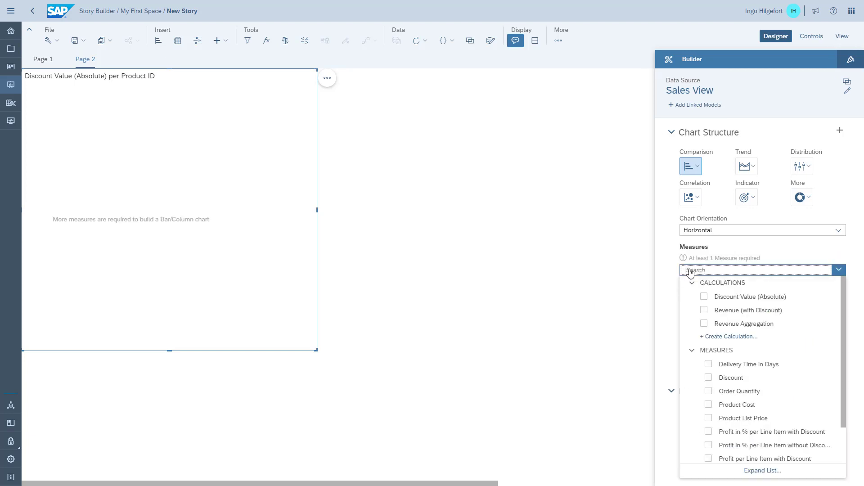
click(716, 337)
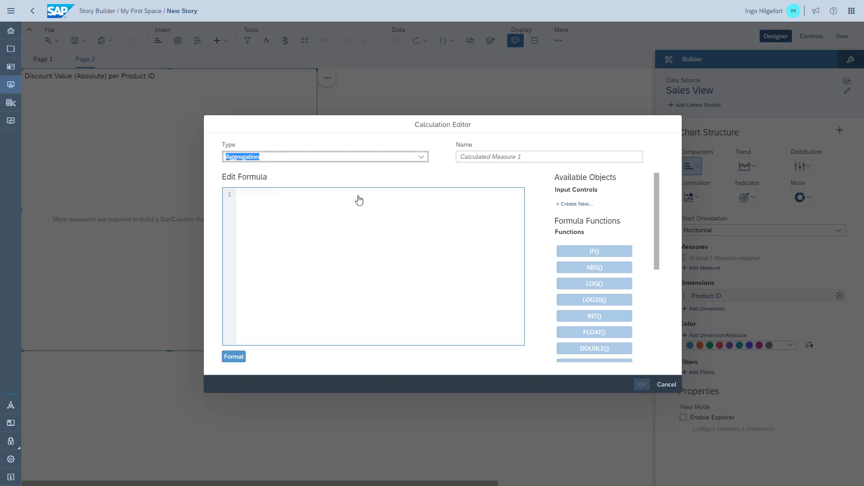
click(483, 206)
text(Aggregation Discount Value (Absolute)
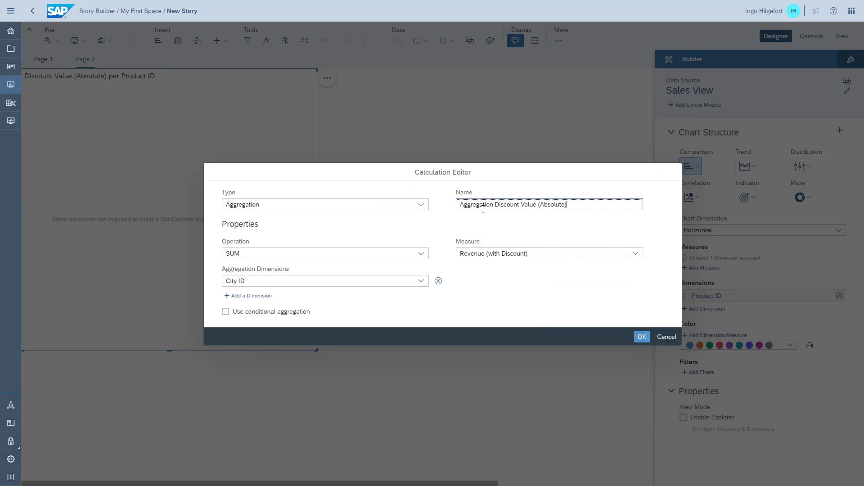
click(532, 253)
click(524, 294)
click(420, 281)
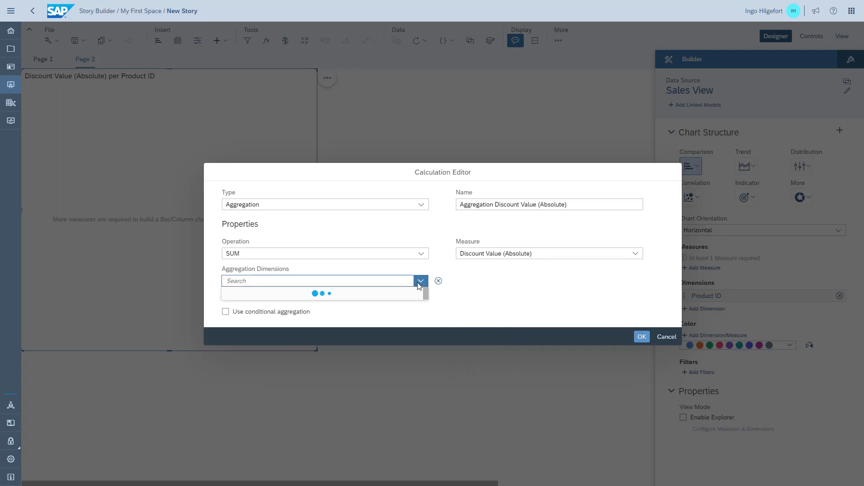
click(351, 455)
click(642, 337)
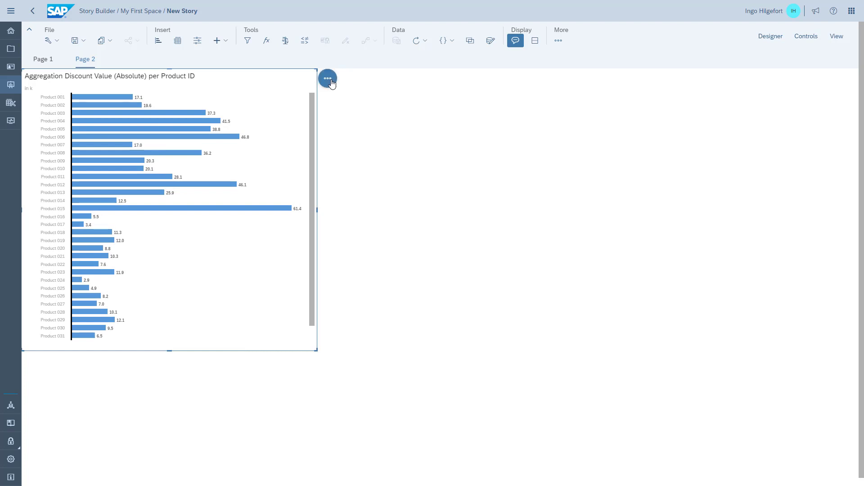
- Sort the chart's bars from highest to lowest value
click(327, 78)
mouse_move(369, 86)
mouse_move(450, 88)
click(590, 103)
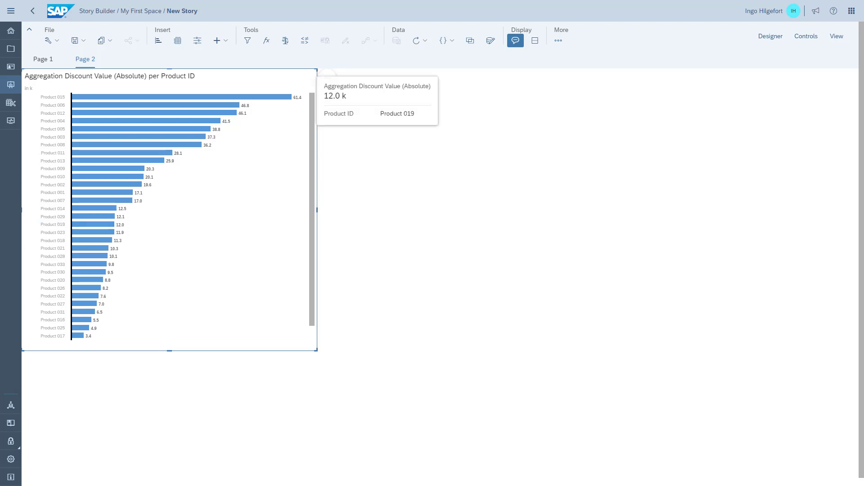
- Insert a second chart beside the first, enlarge it, and give it the Product ID dimension
click(159, 41)
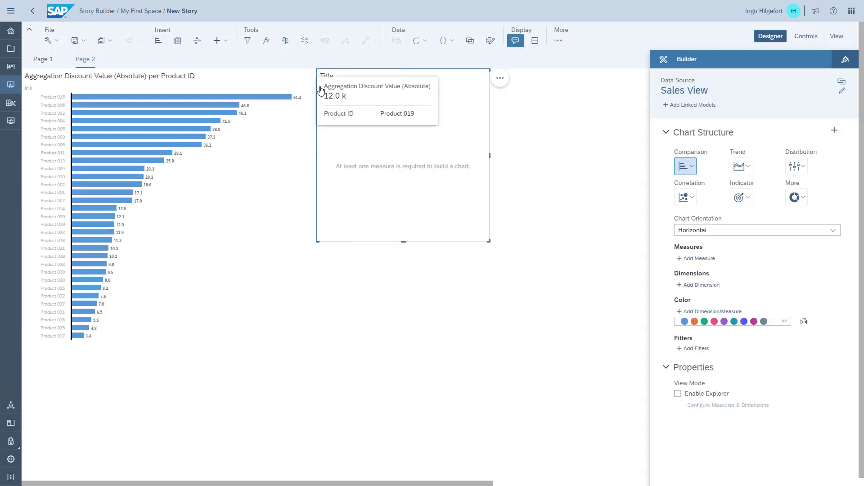
drag(489, 242, 608, 350)
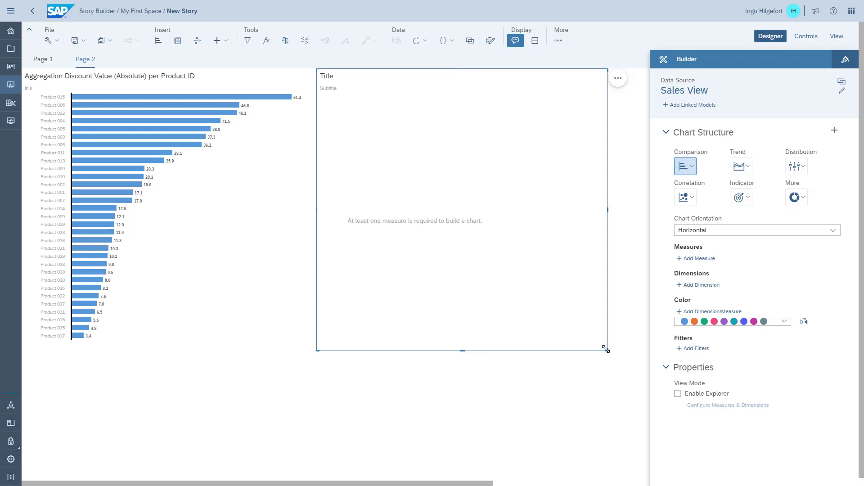
click(715, 287)
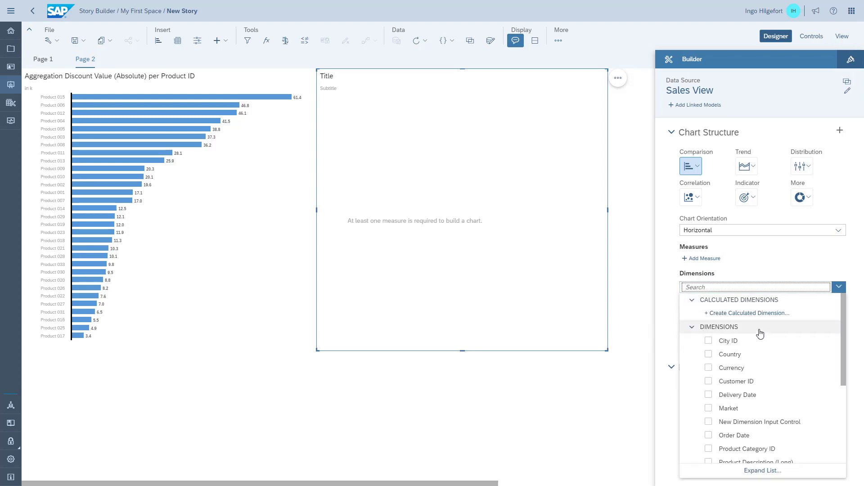
scroll(759, 333, down, 5)
click(741, 355)
click(628, 375)
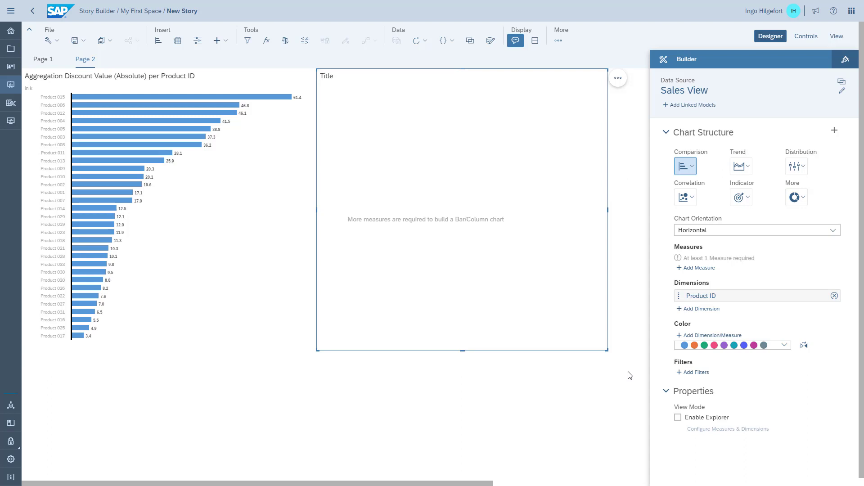
click(708, 270)
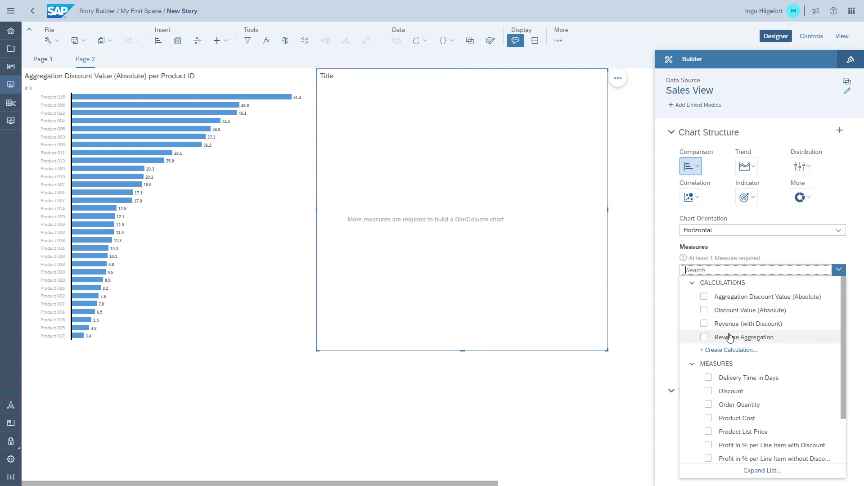
- Start a new calculated measure named Aggregation Discount Rate
click(729, 350)
click(478, 205)
text(Aggregation Discount)
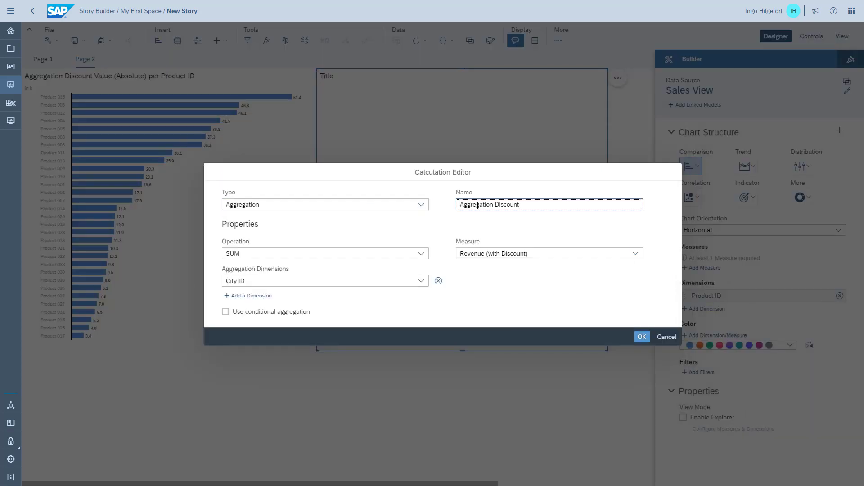
key(Tab)
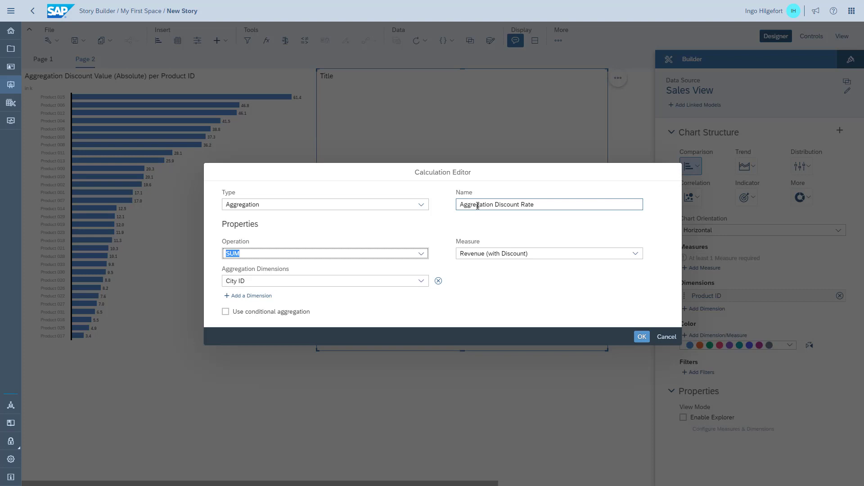
- Define it as the AVERAGE of Discount over Sales Order Line Number and confirm
click(421, 253)
scroll(337, 306, down, 3)
click(337, 301)
click(635, 254)
click(477, 335)
click(421, 281)
scroll(336, 432, down, 2)
click(336, 430)
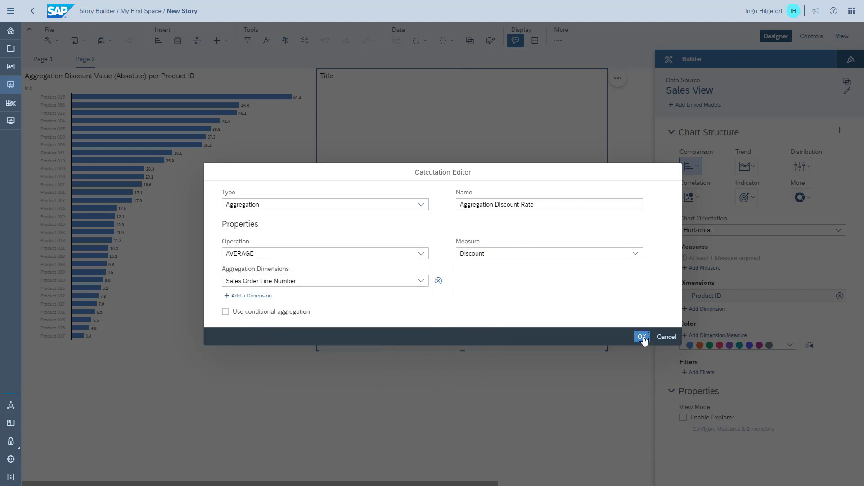
click(641, 337)
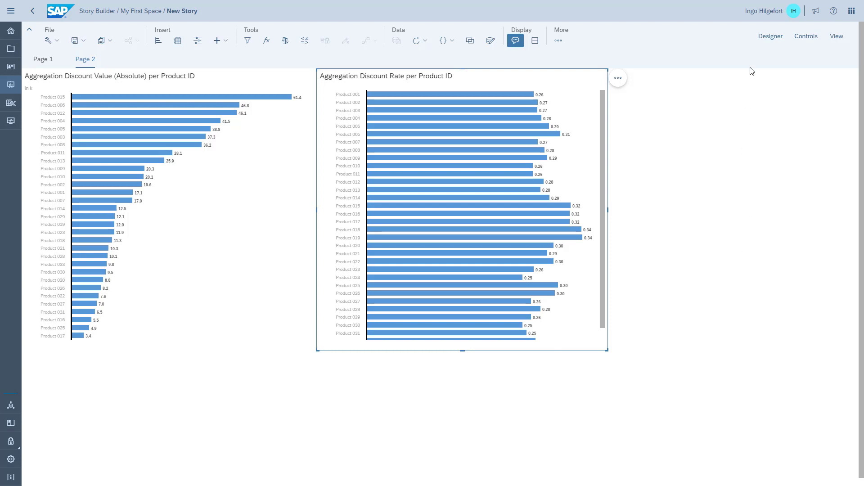
- Format Aggregation Discount Rate with Percentage scale and 1 decimal place, without the underlying unit
click(770, 36)
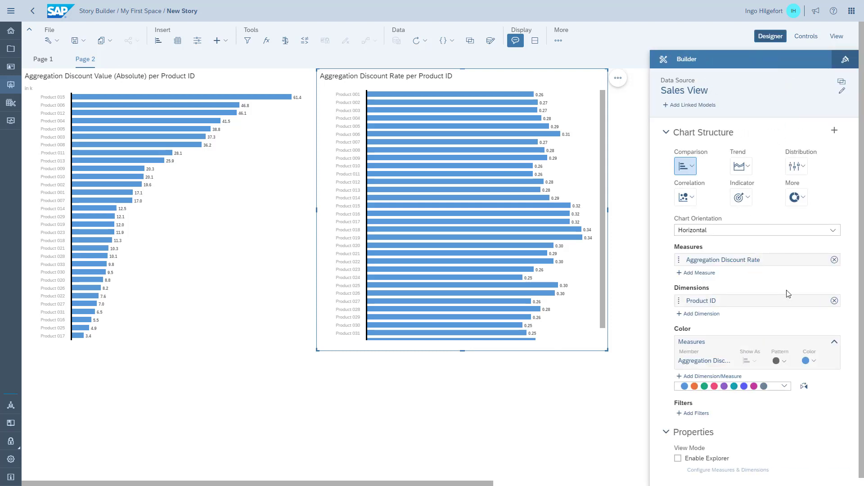
click(822, 260)
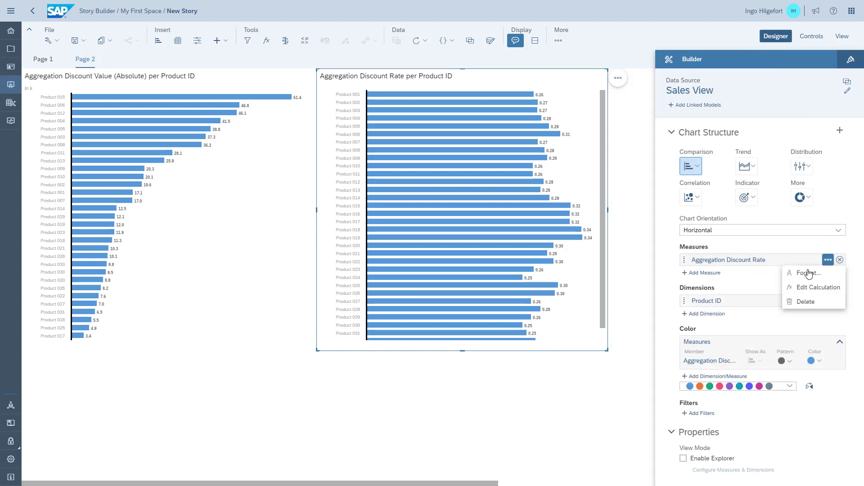
click(808, 273)
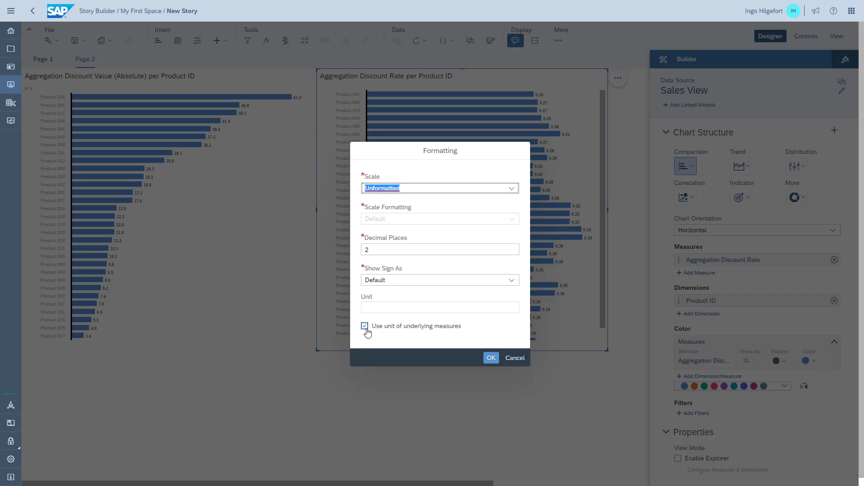
click(364, 326)
click(510, 189)
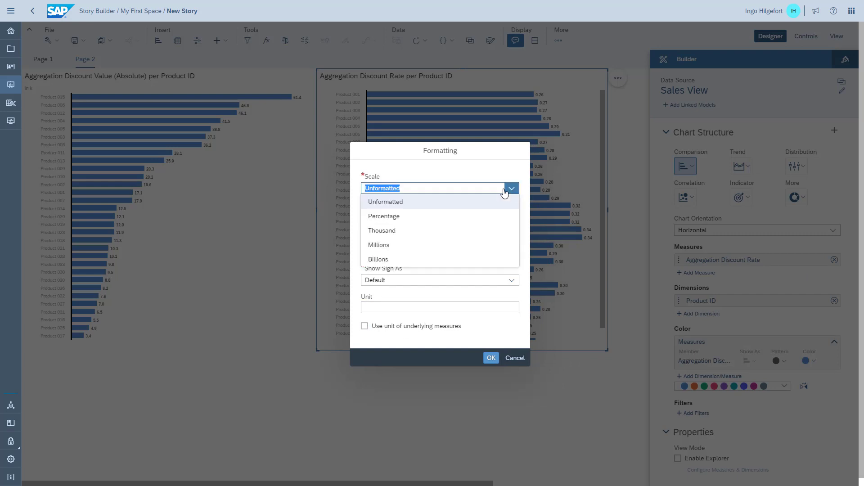
click(408, 220)
click(386, 249)
key(BackSpace)
text(1)
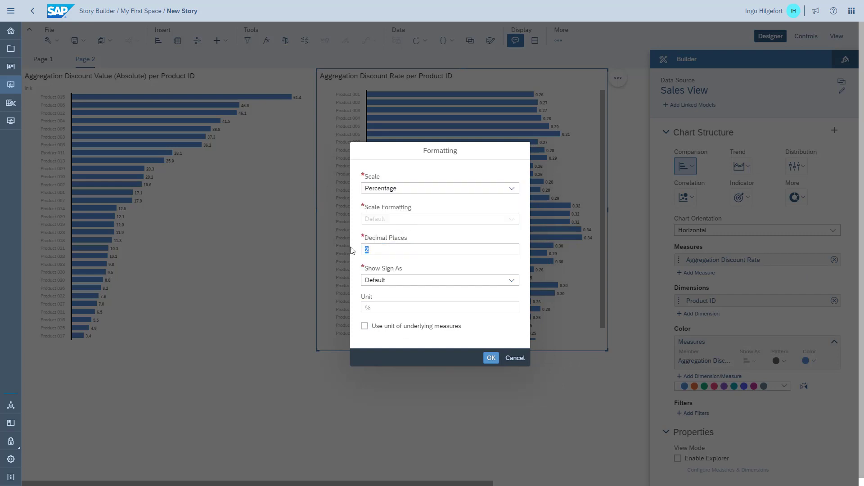
key(Tab)
click(489, 358)
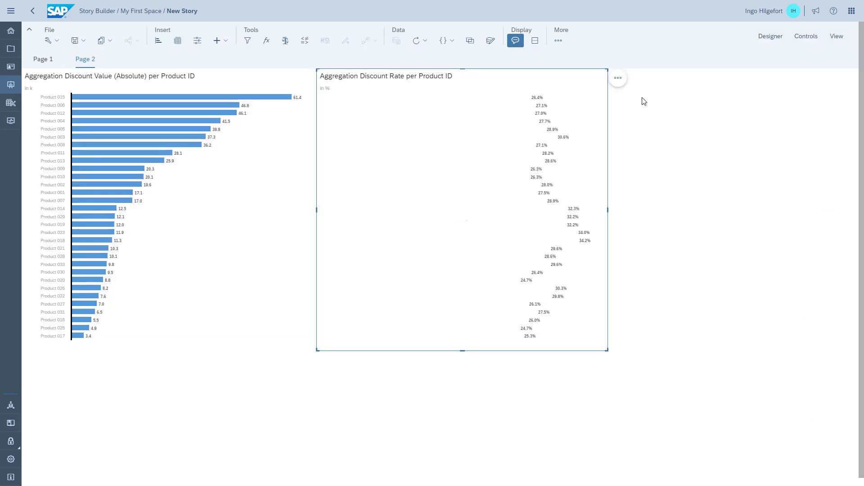
- Sort the Aggregation Discount Rate chart from Highest to Lowest, then deselect it
click(618, 78)
mouse_move(650, 74)
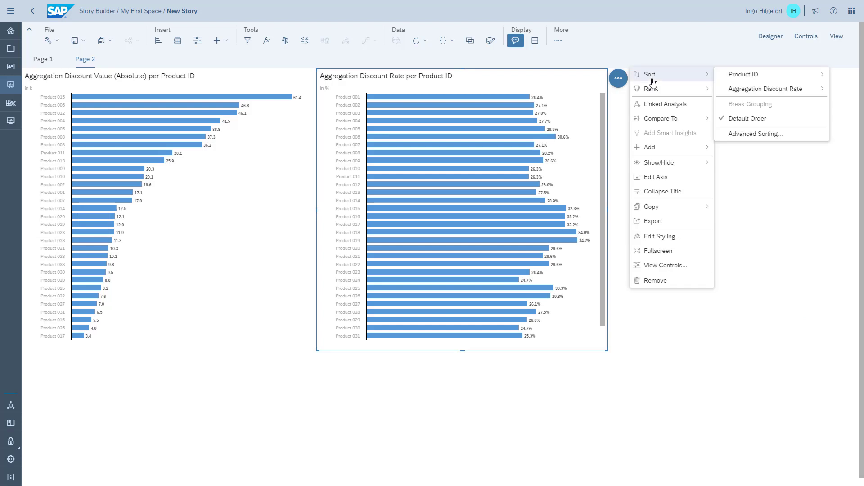
mouse_move(735, 89)
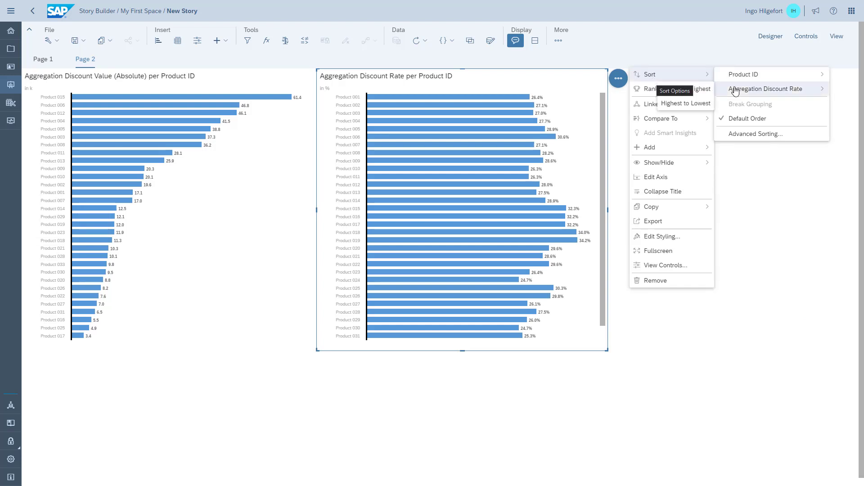
click(689, 104)
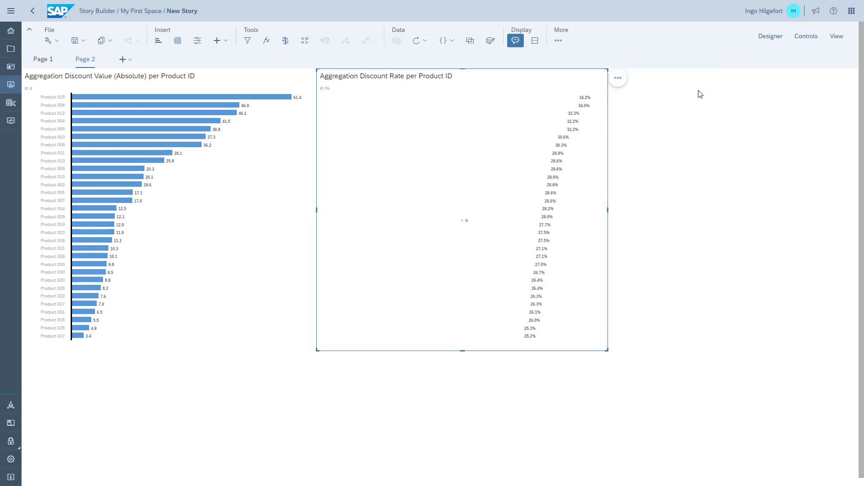
click(476, 431)
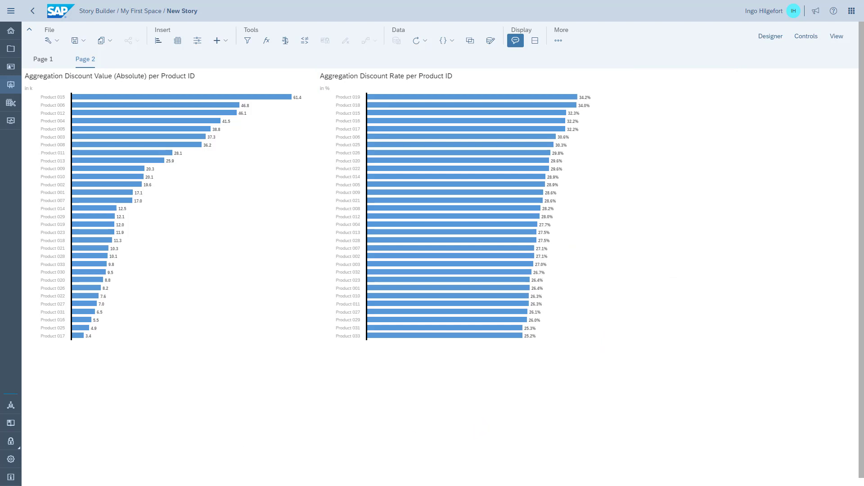
click(131, 61)
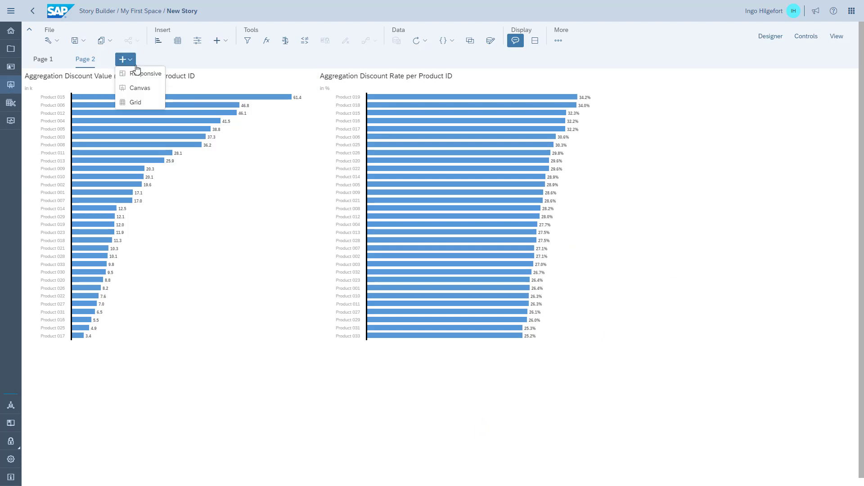
- Add a new canvas page with an enlarged chart on it
click(137, 89)
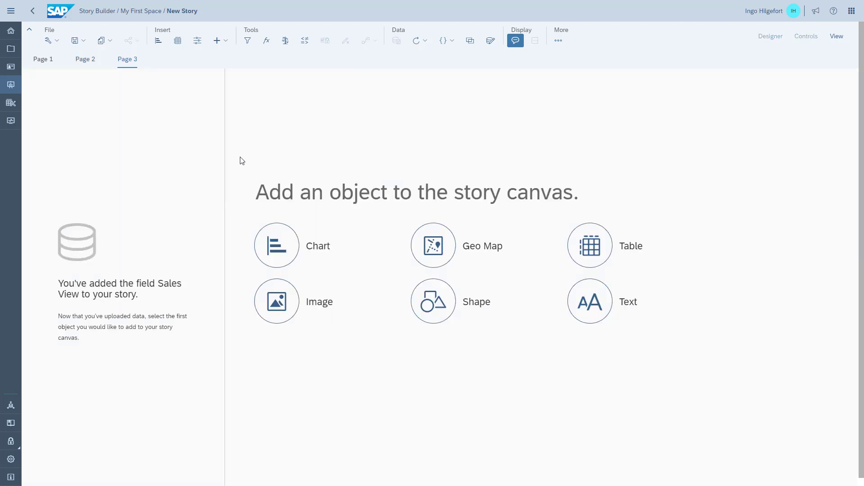
click(276, 235)
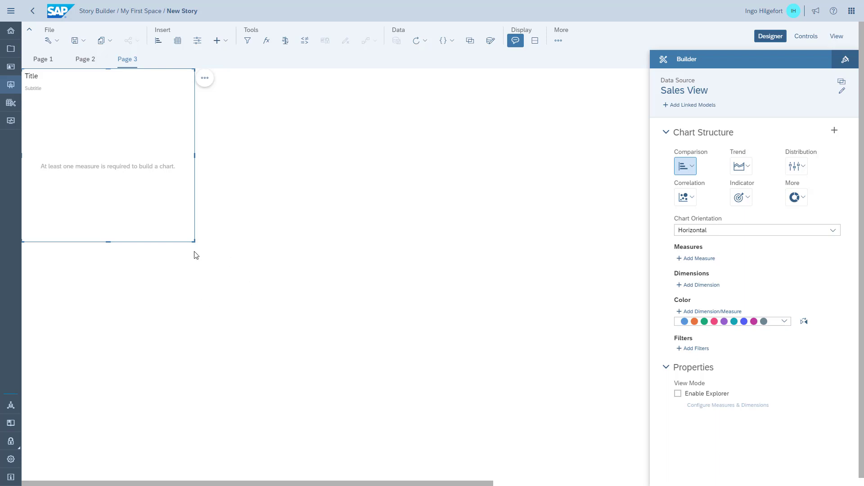
drag(193, 241, 325, 373)
- Chart Aggregation Discount Value (Absolute) by Sales Person ID, sorted Highest to Lowest
click(693, 285)
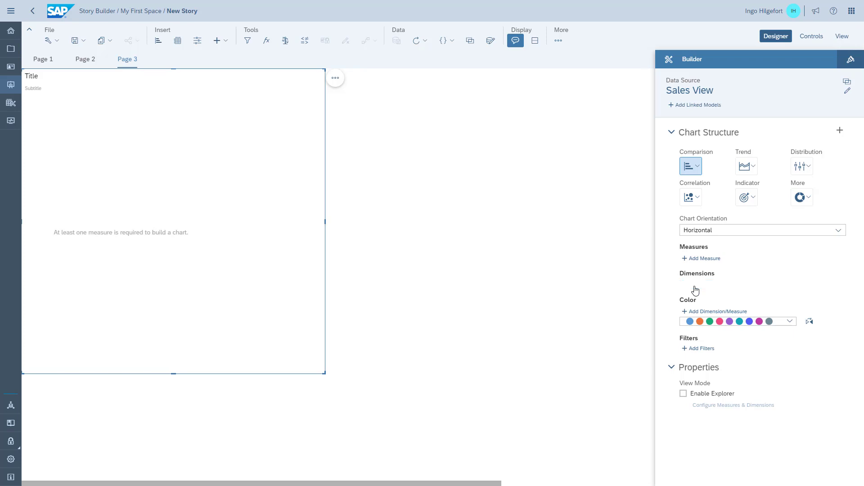
scroll(747, 383, down, 3)
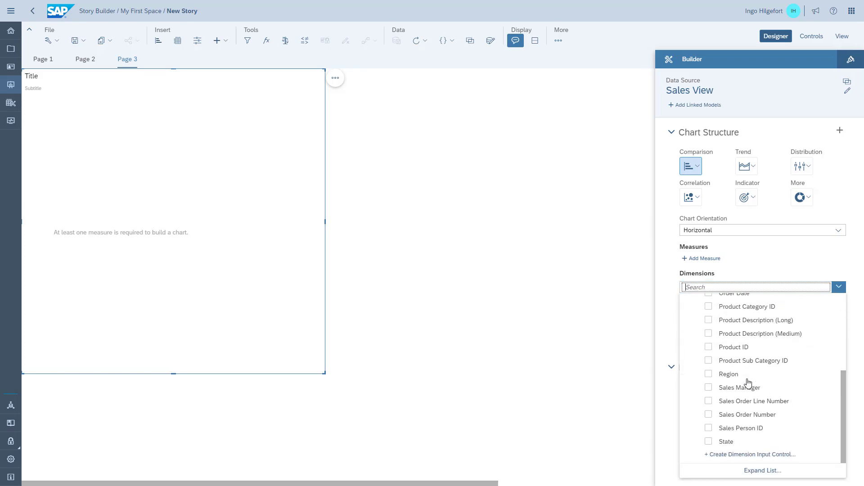
click(667, 352)
click(688, 258)
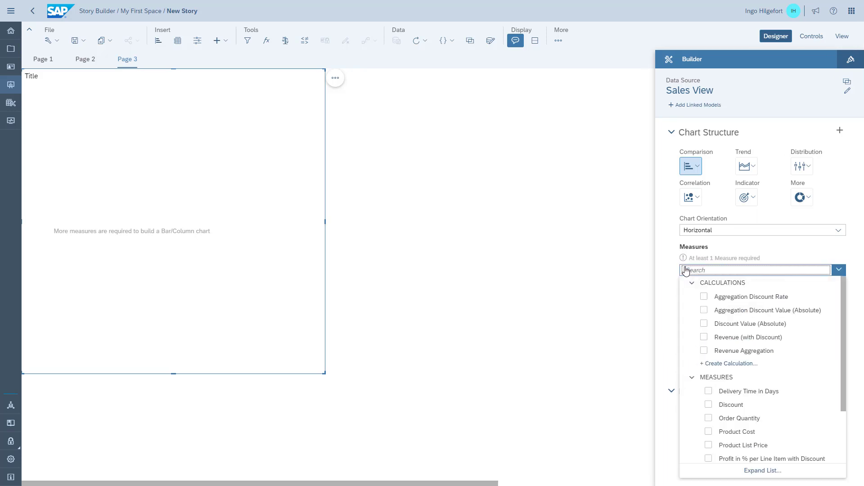
click(704, 310)
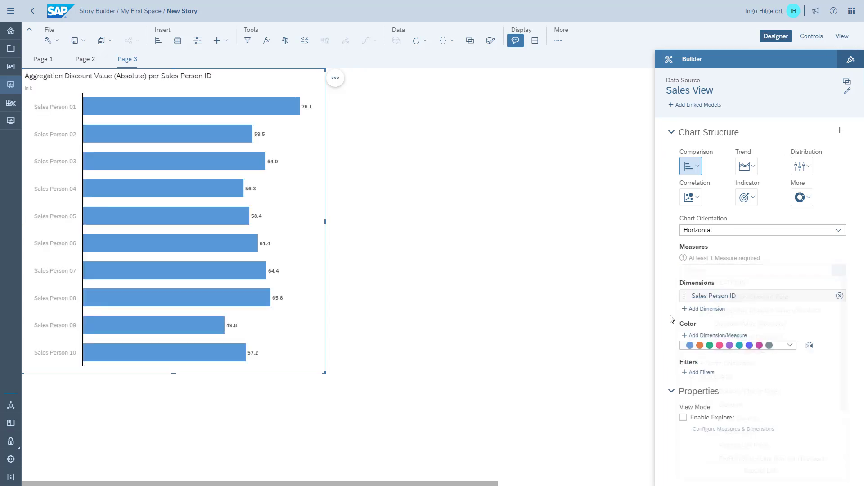
click(335, 78)
click(613, 90)
click(359, 424)
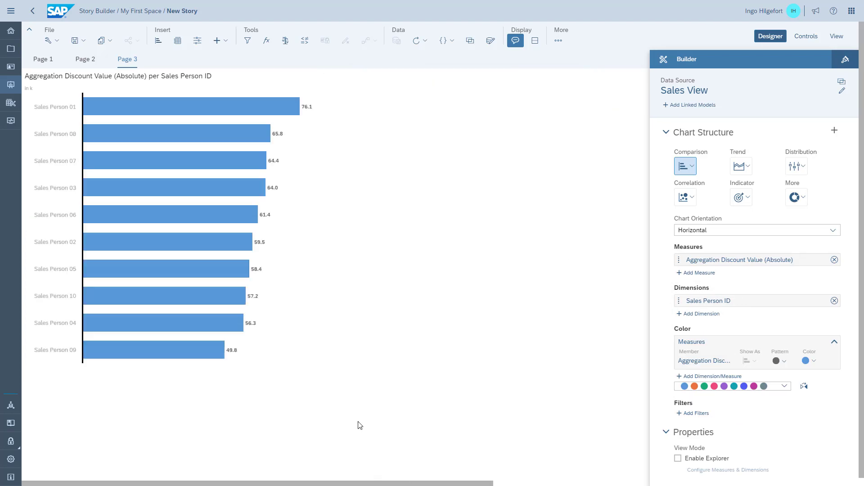
- Add a second chart of Aggregation Discount Rate per Sales Person ID
click(158, 41)
click(704, 428)
click(713, 270)
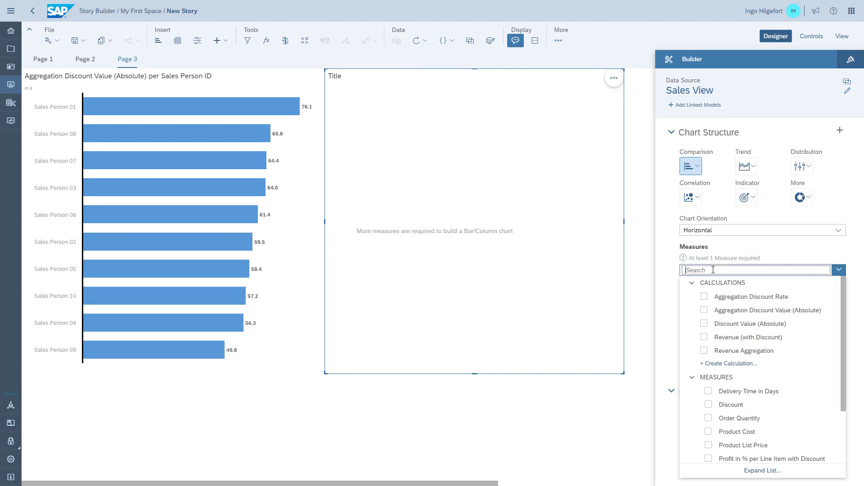
click(704, 297)
- Sort the discount rate chart's bars descending and deselect it
click(614, 78)
click(639, 76)
click(762, 87)
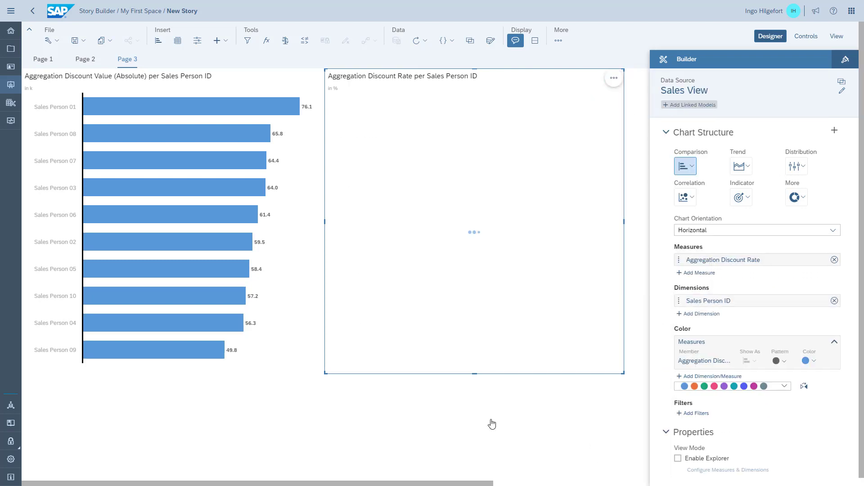
click(486, 418)
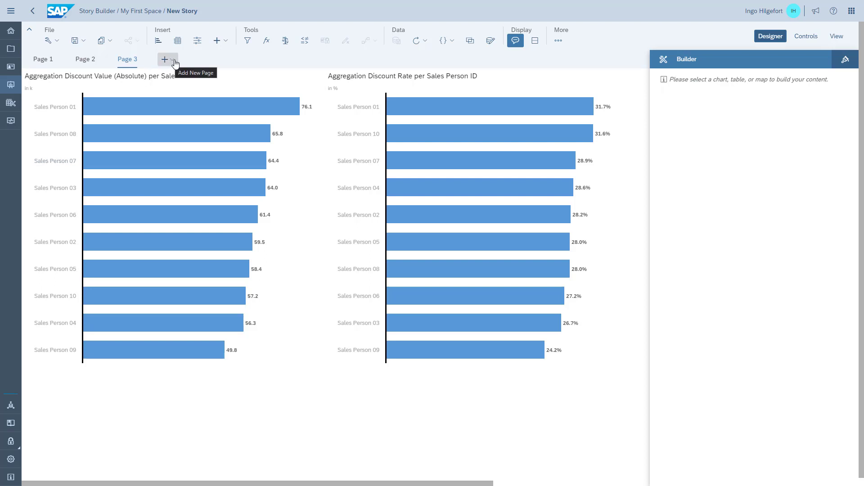
click(166, 60)
- Add a new canvas page with a table enlarged across it
click(180, 89)
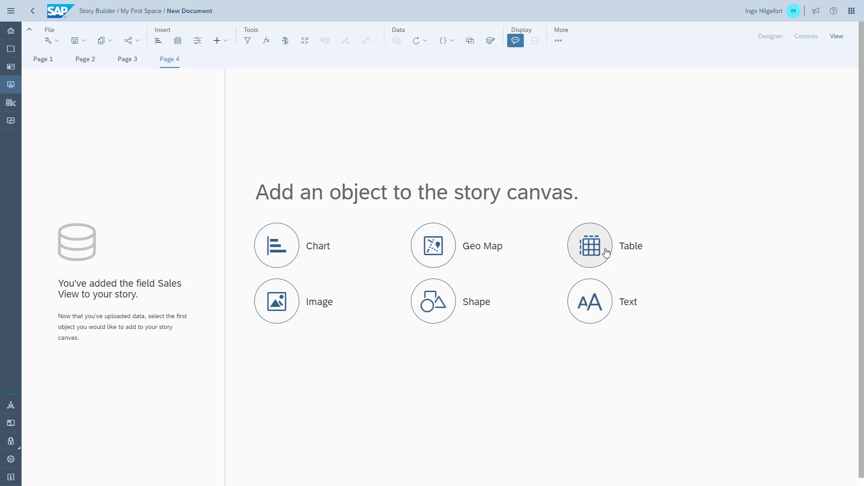
click(590, 250)
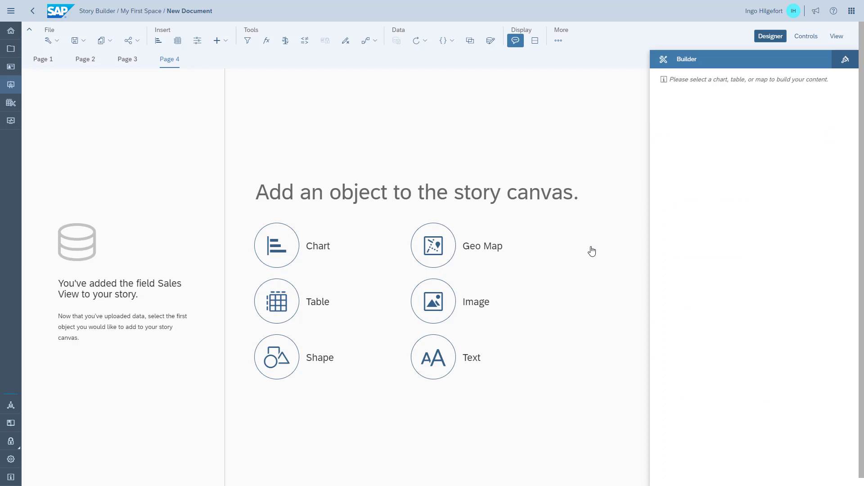
drag(194, 242, 403, 399)
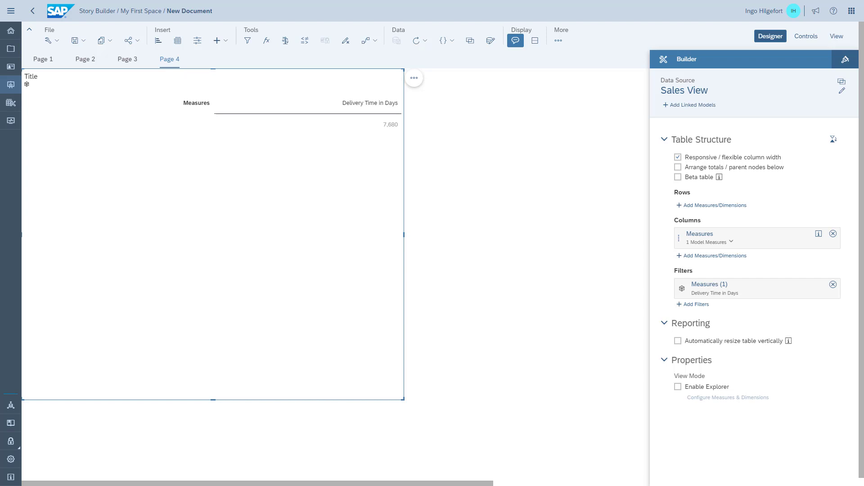
- Add Product ID as the table's rows
click(735, 207)
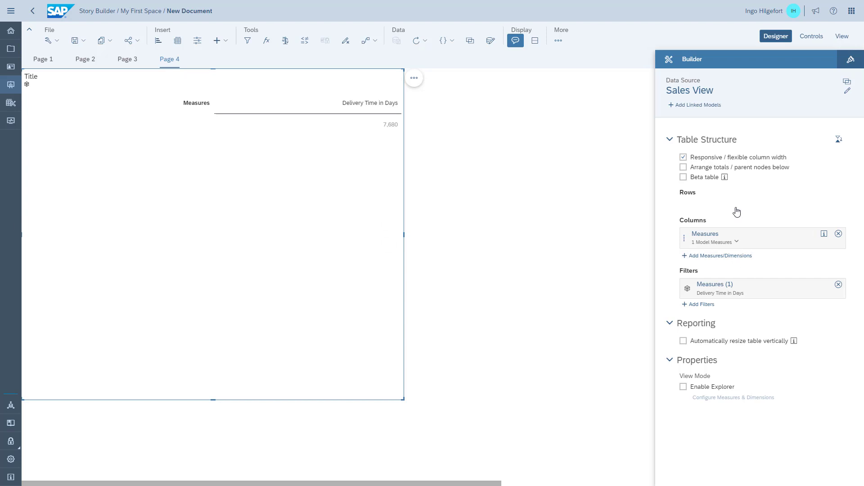
scroll(766, 336, down, 3)
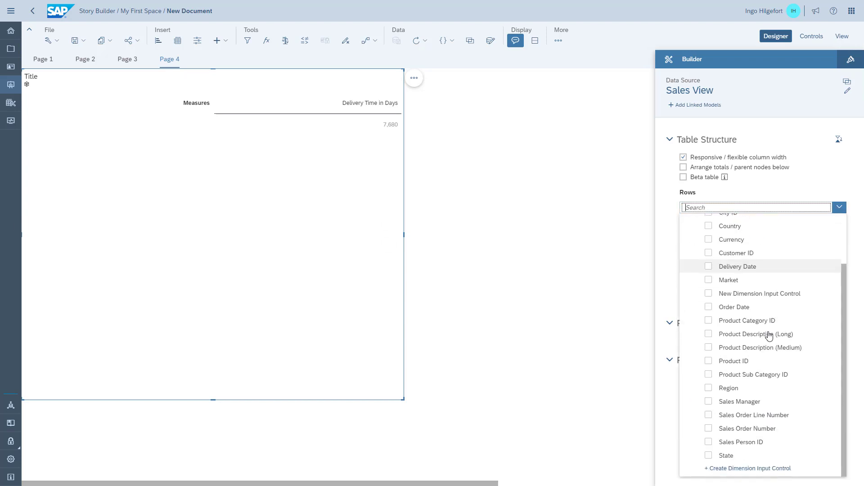
click(748, 362)
click(665, 304)
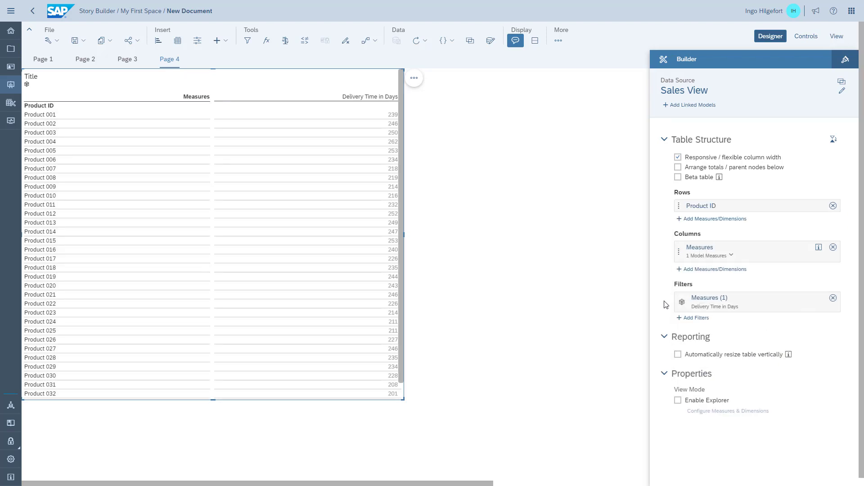
- Add a %Profit (with Discount) calculated measure using the pasted profit formula
click(789, 248)
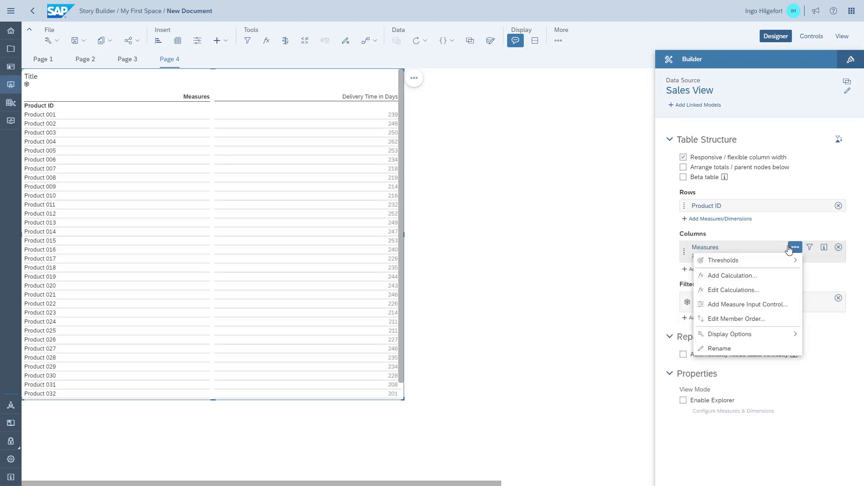
click(615, 216)
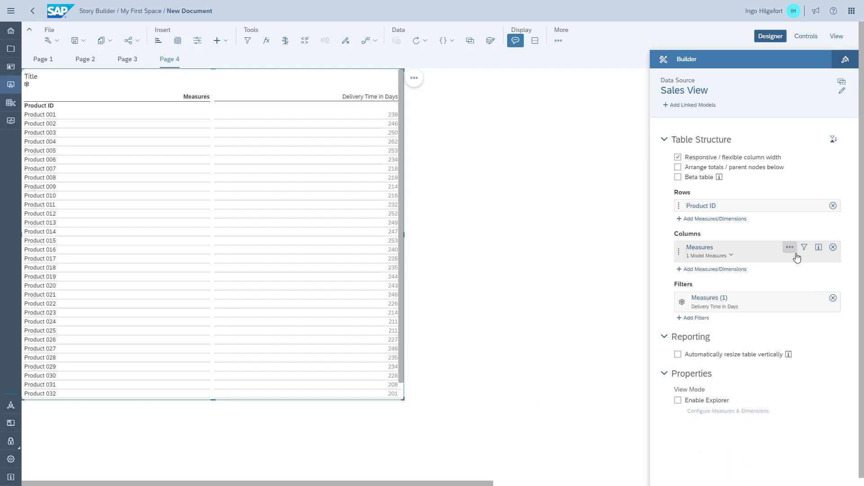
click(790, 248)
click(746, 273)
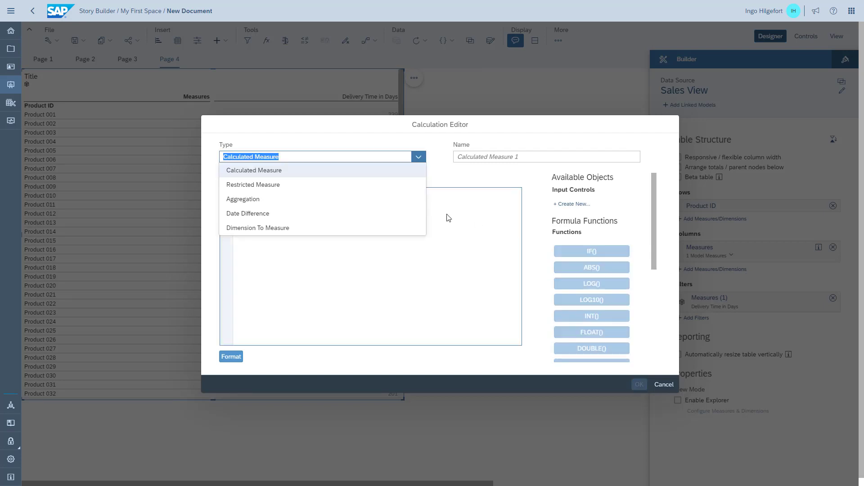
click(470, 157)
text(%Profit (with Discount))
text(( ( ["Sales View":Product_List_Price] * ( 1 - ["Sales View":Discount] )) - ["Sales View":Product_Cost] ) / ["Sales View":Product_List_Price])
click(257, 255)
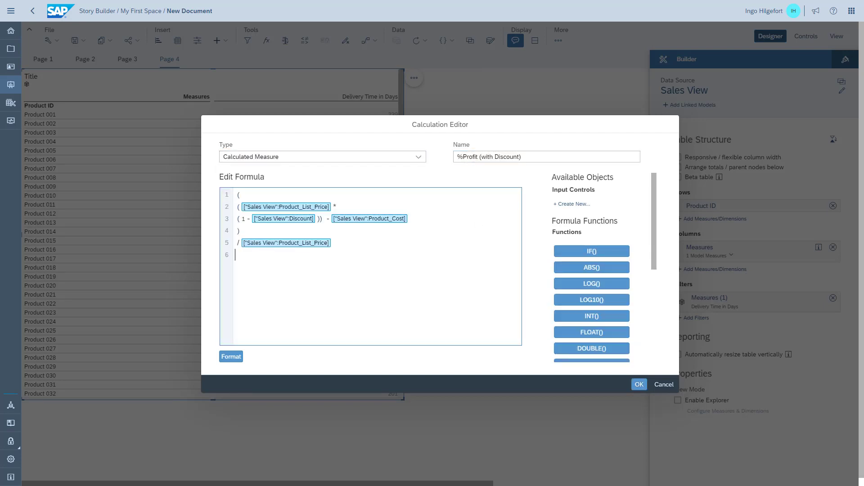
click(639, 385)
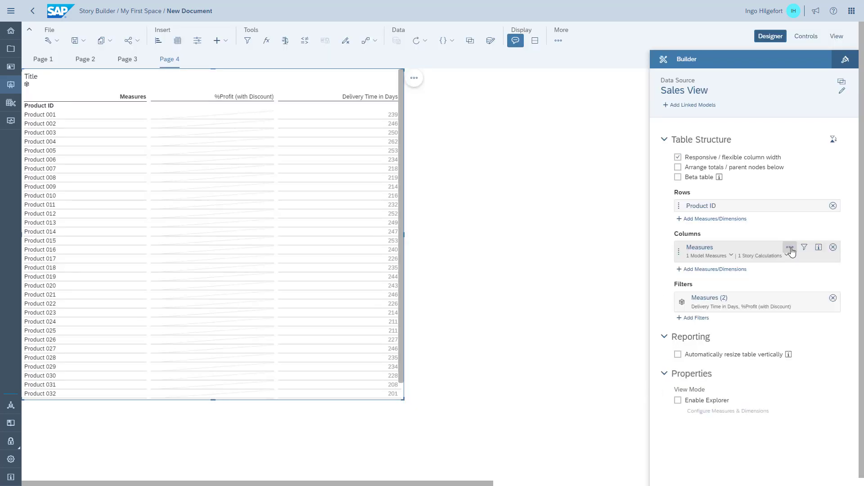
- Start a new Aggregation-type calculation named Aggregation %Profit (with Discount)
click(791, 250)
click(732, 276)
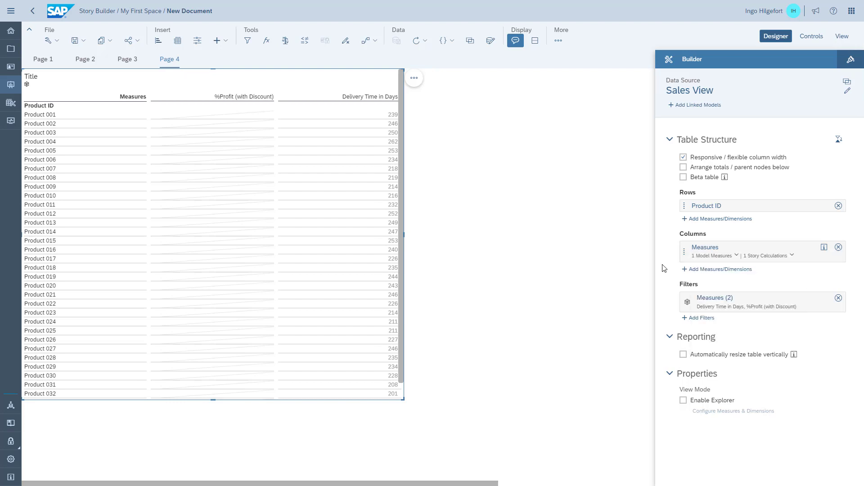
click(419, 157)
click(237, 198)
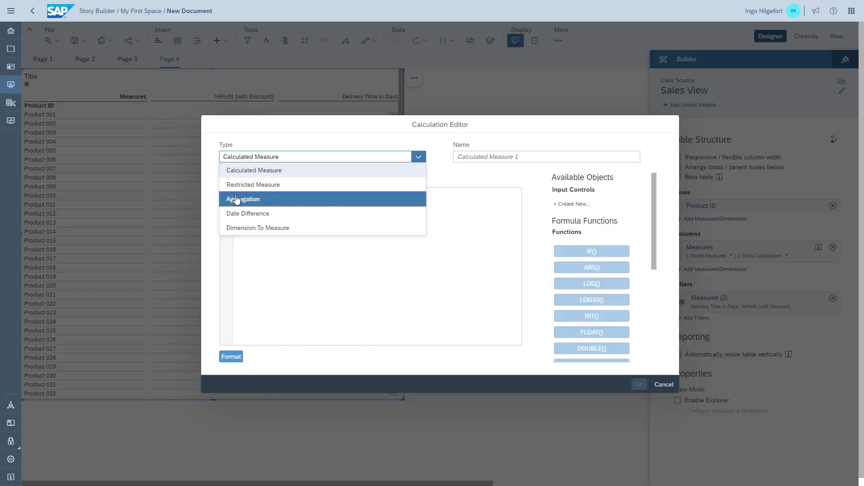
click(492, 206)
text(Aggregation %Profi)
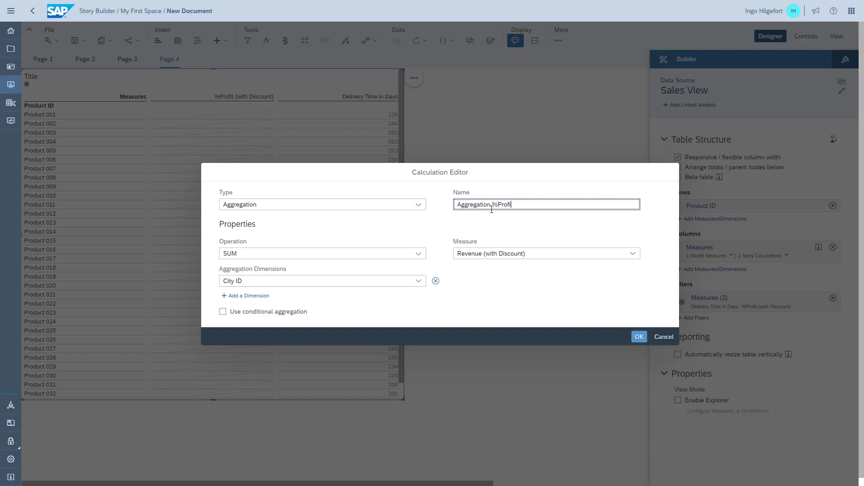
text(t (with Discount))
- Define it as the AVERAGE of %Profit (with Discount) over Sales Order Line Number and confirm
click(520, 254)
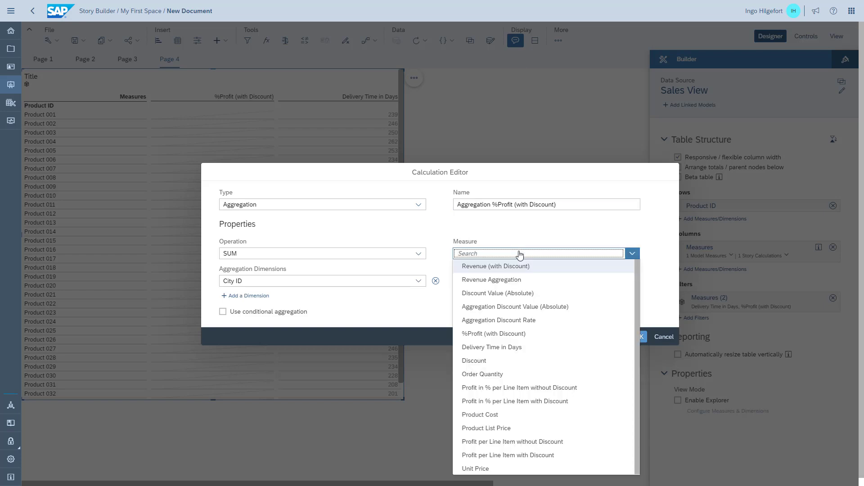
click(508, 334)
click(419, 254)
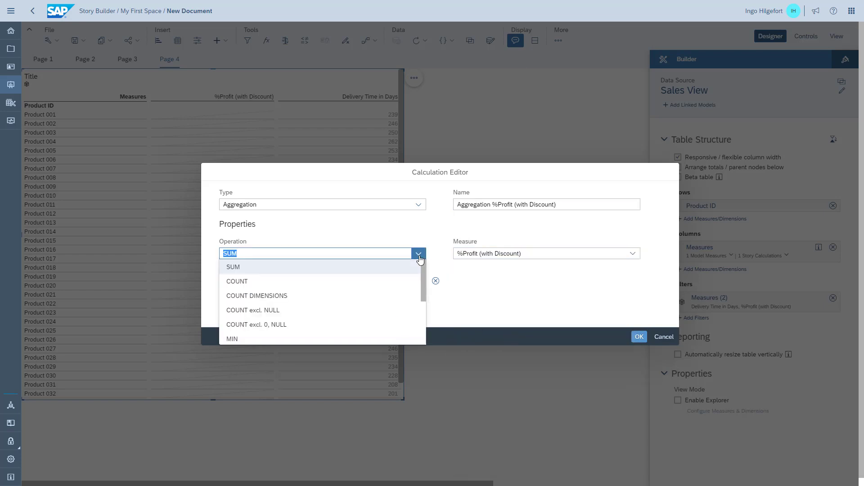
scroll(315, 297, down, 2)
click(239, 295)
click(420, 281)
scroll(419, 396, down, 2)
click(320, 428)
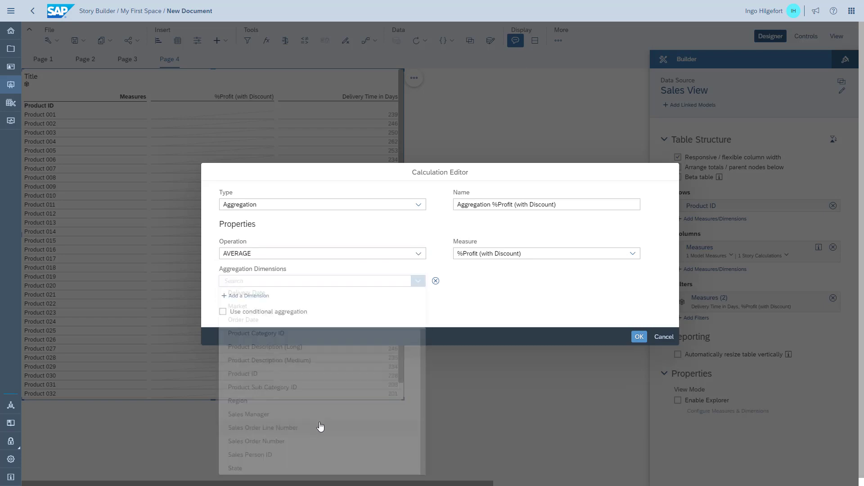
click(639, 337)
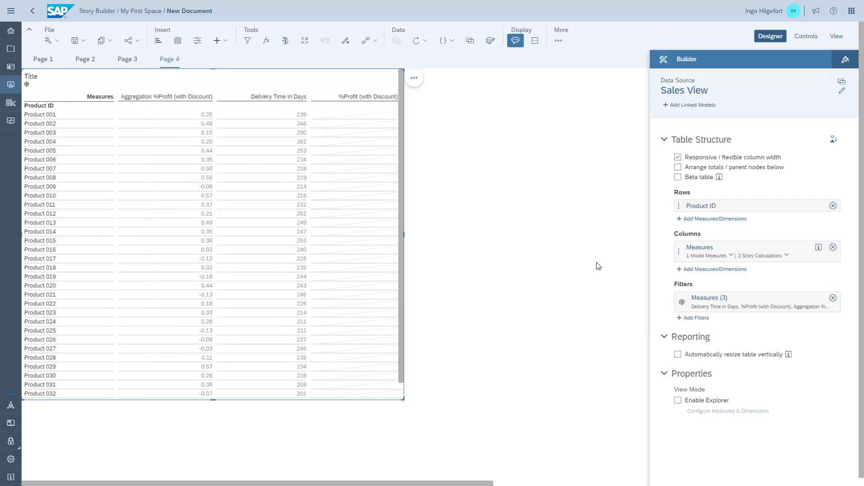
- Format Aggregation %Profit (with Discount) as Percentage with 0 decimal places, dropping the underlying unit
click(787, 255)
click(787, 255)
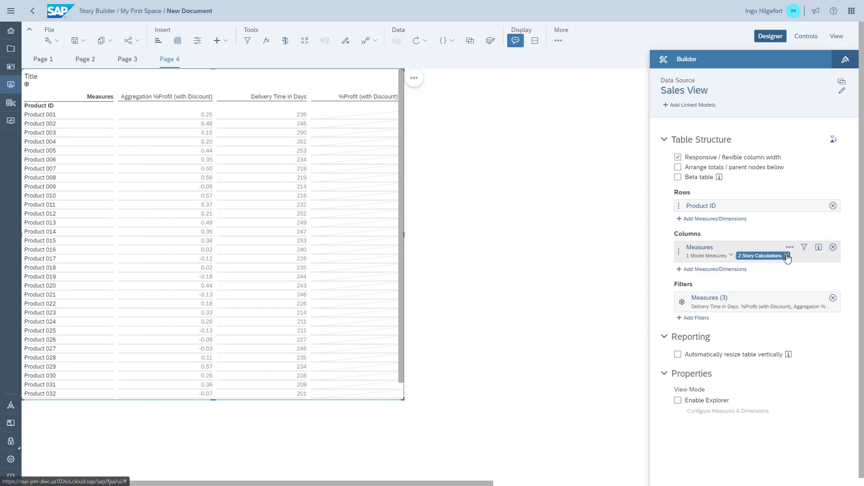
mouse_move(792, 284)
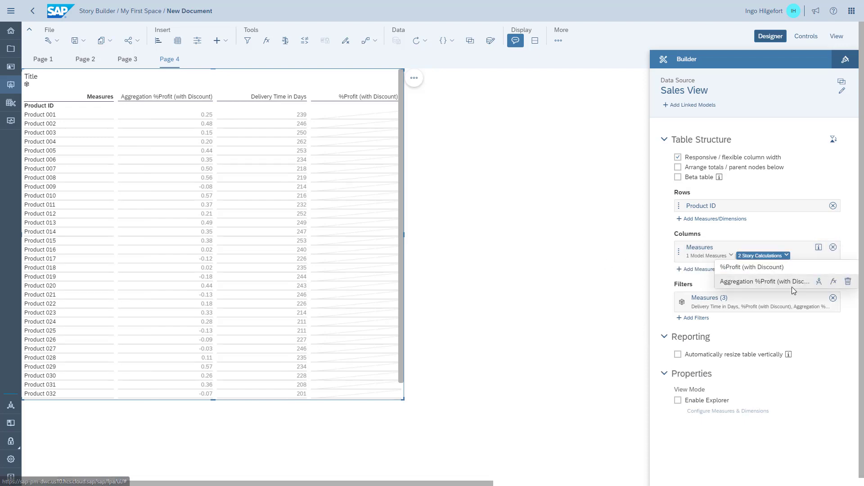
click(819, 282)
click(367, 326)
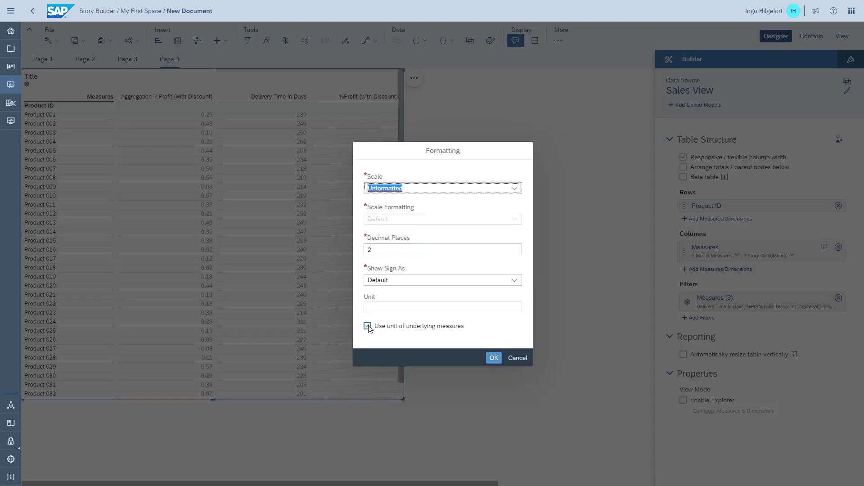
click(515, 189)
click(403, 212)
drag(378, 249, 356, 251)
text(0)
click(494, 358)
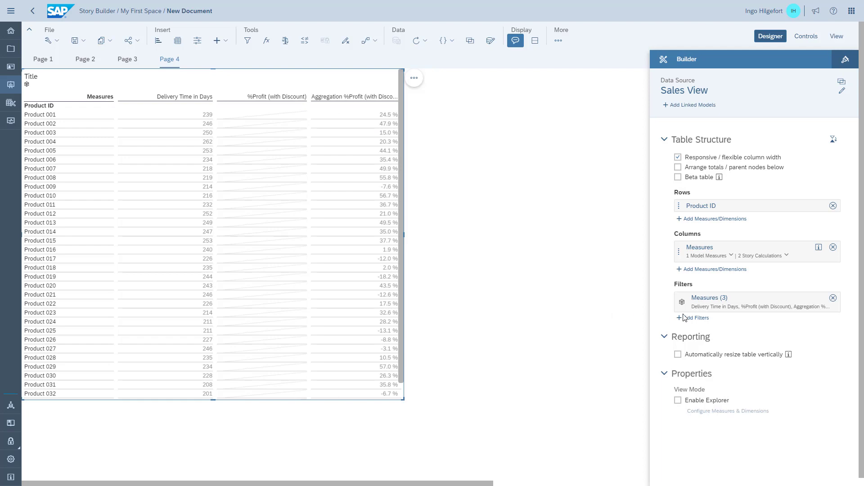
- Filter the table's measures to remove %Profit (with Discount) and Delivery Time in Days
click(805, 248)
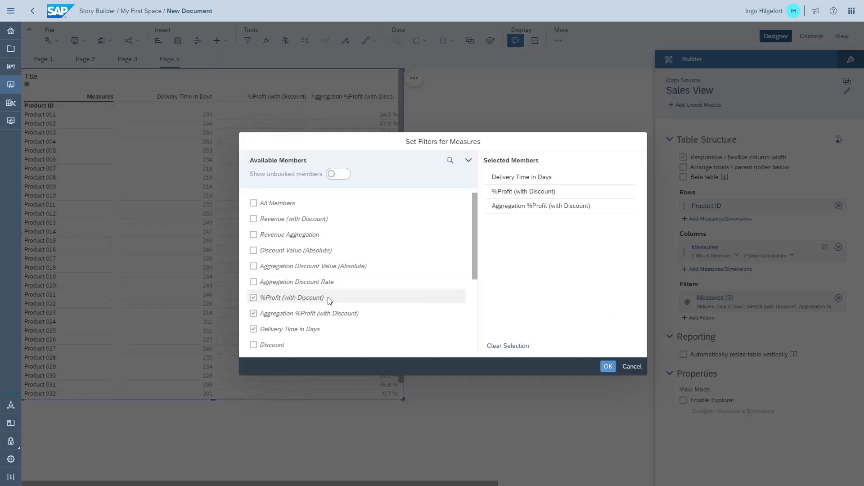
click(309, 298)
click(312, 328)
click(608, 367)
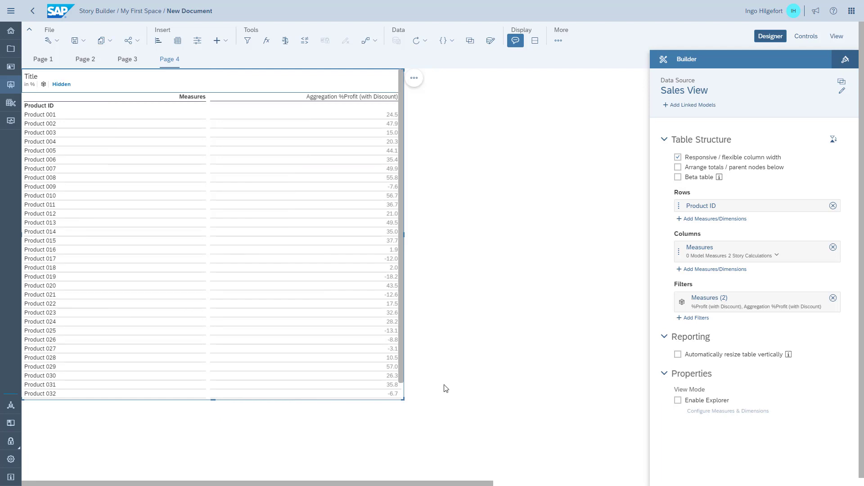
- Sort the table descending by the Aggregation %Profit (with Discount) column, then deselect it
right_click(382, 98)
mouse_move(400, 137)
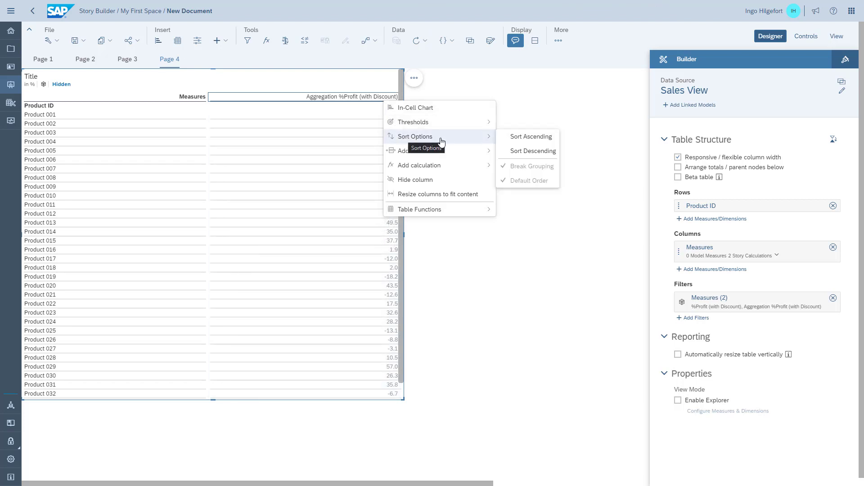
click(505, 152)
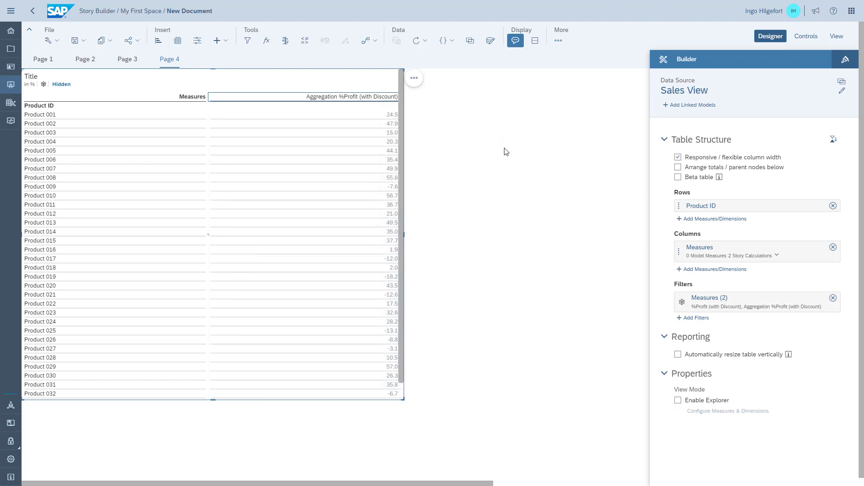
click(491, 236)
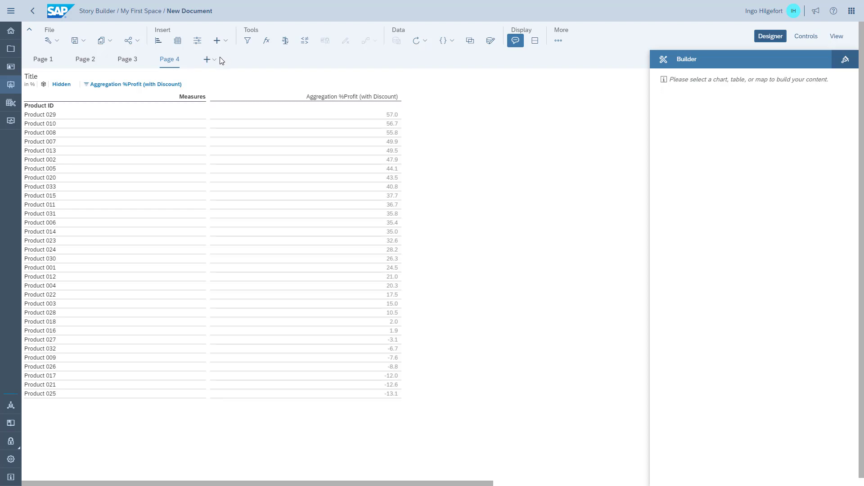
- Add Page 5 as a free canvas and enlarge its table showing Delivery Time in Days (total 7,880)
click(217, 61)
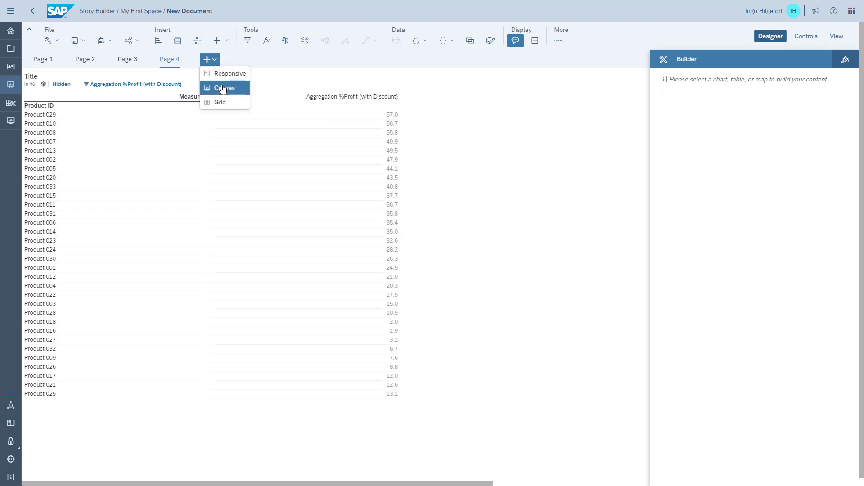
click(223, 88)
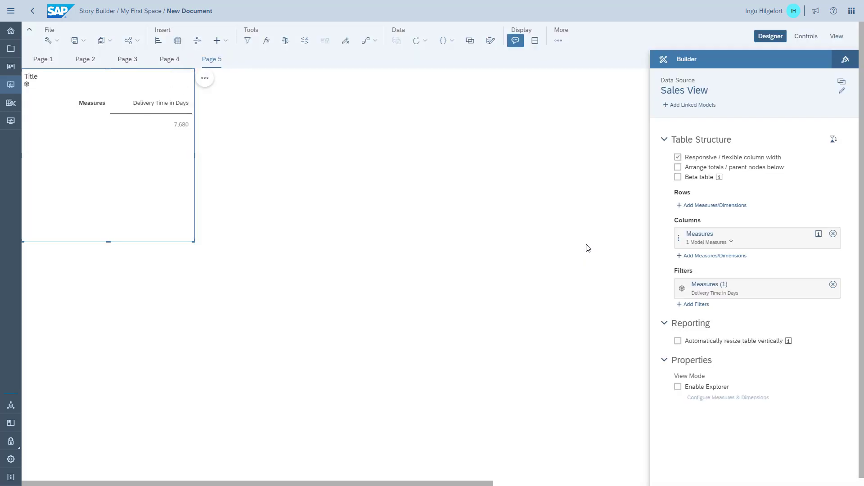
drag(194, 242, 420, 396)
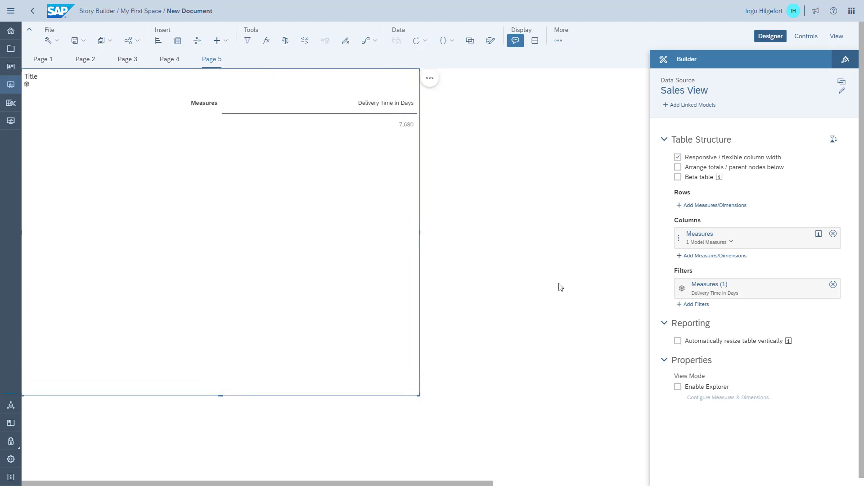
- Replace the Page 5 table's data source with the Sales View with Hierarchy model, accepting the reset warning
click(841, 90)
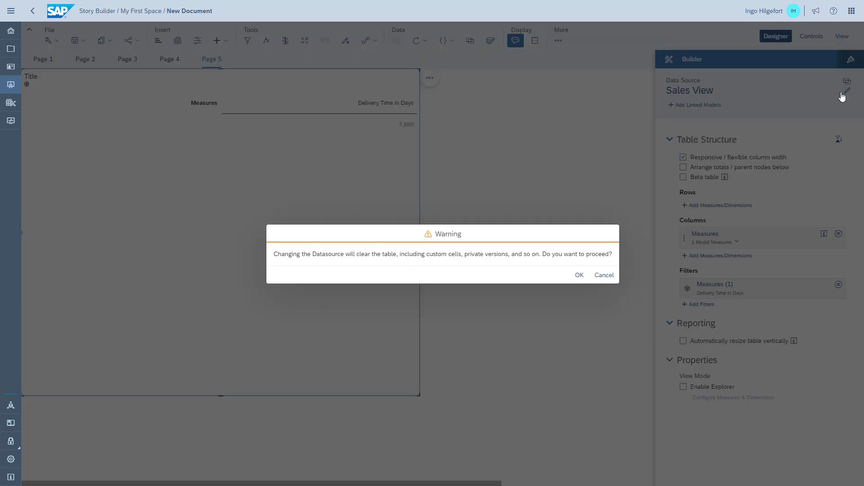
click(579, 275)
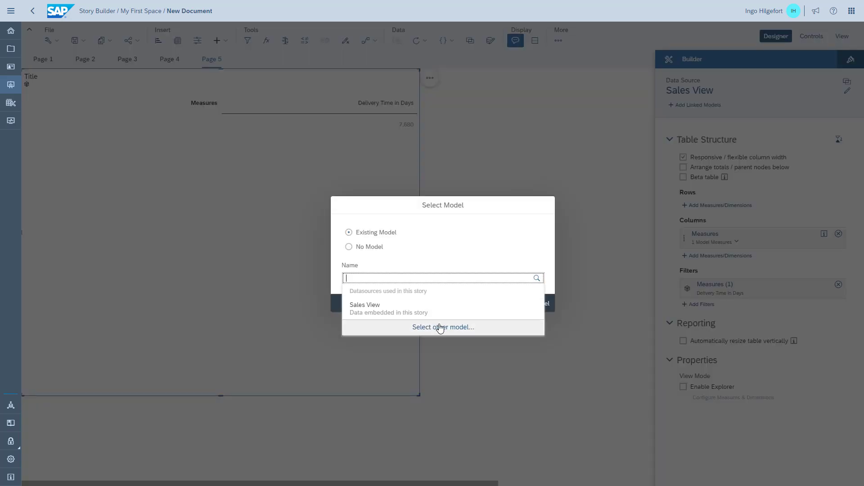
click(440, 328)
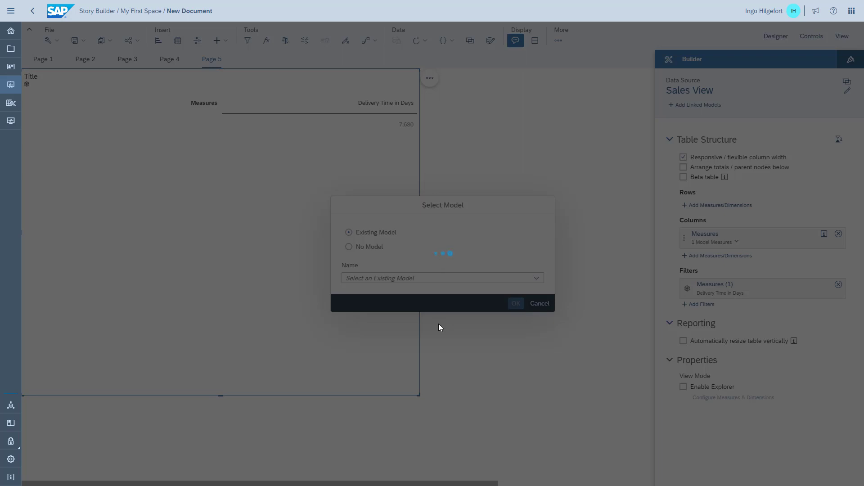
click(543, 252)
click(400, 272)
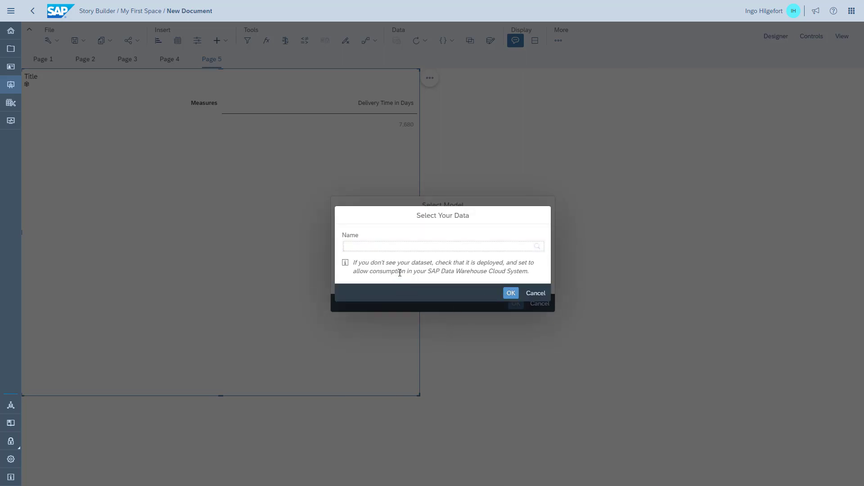
click(510, 294)
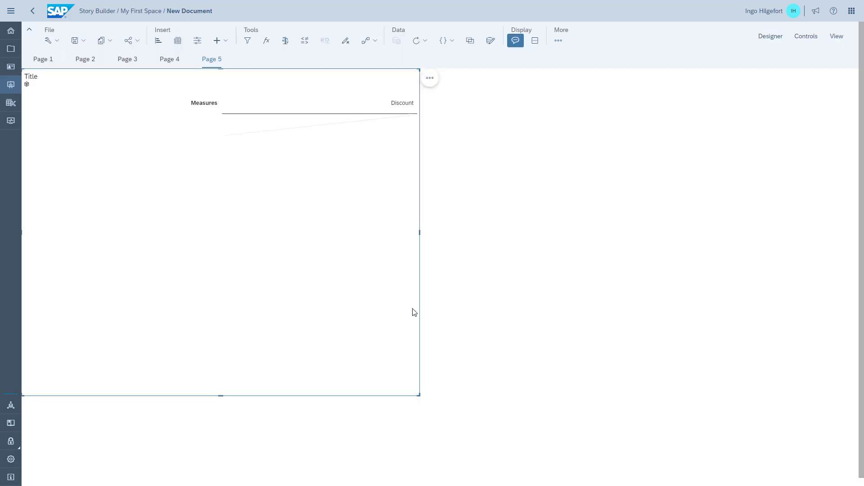
click(760, 42)
click(737, 206)
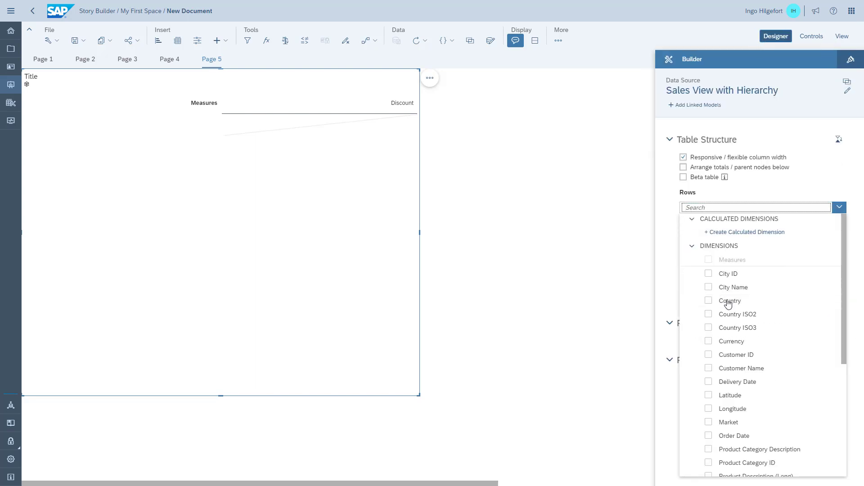
- Put the Sales Person ID hierarchy in the table rows and expand the Sales Manager 14 branch
scroll(730, 315, down, 5)
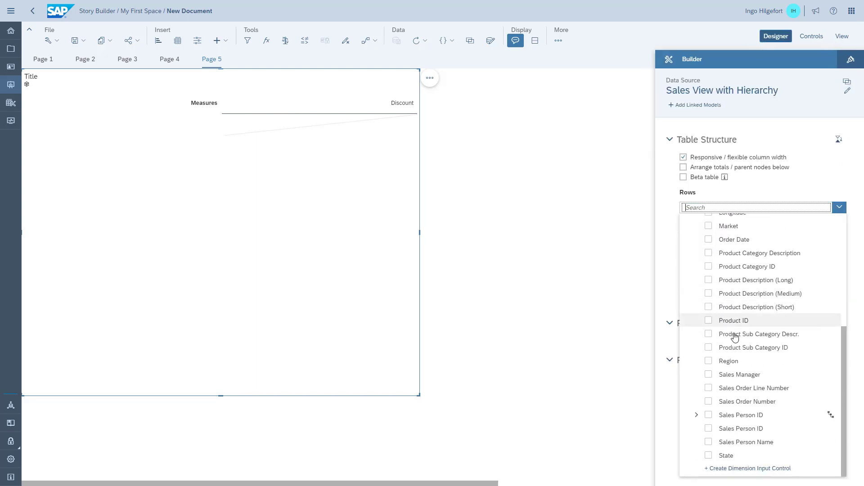
click(742, 418)
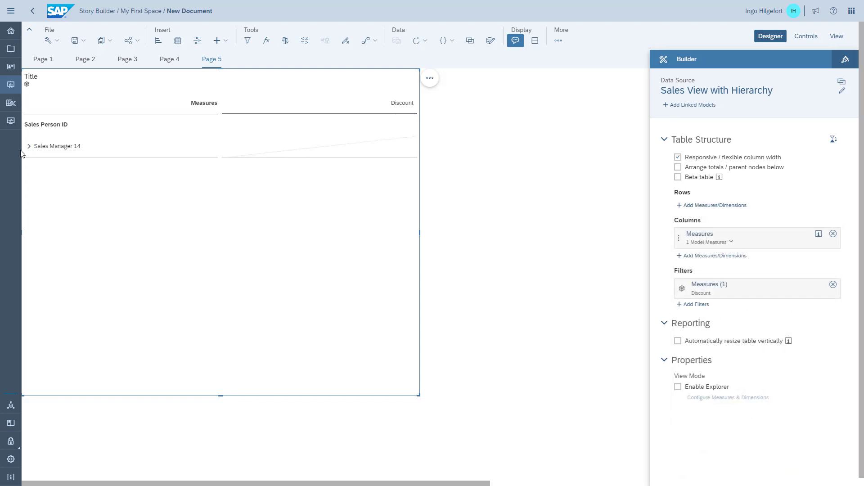
click(29, 147)
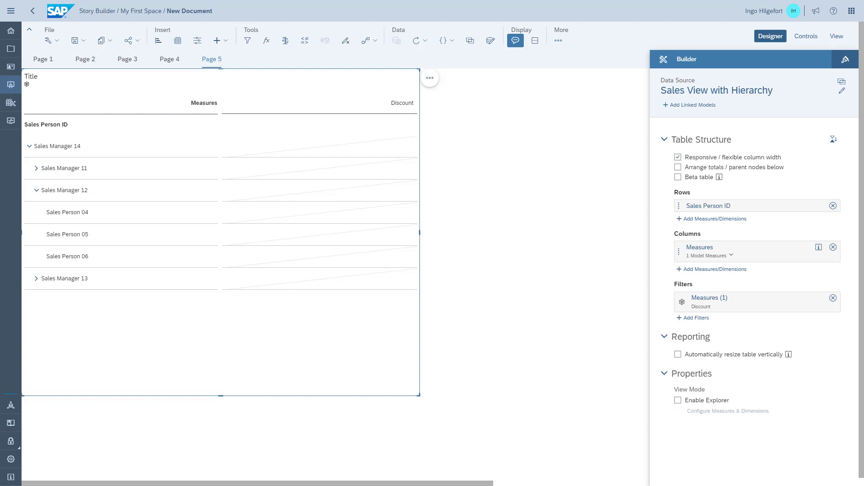
- Create an Order Value calculated measure with formula (Order_Quantity*Unit_Price)*(1-Discount)
mouse_move(750, 252)
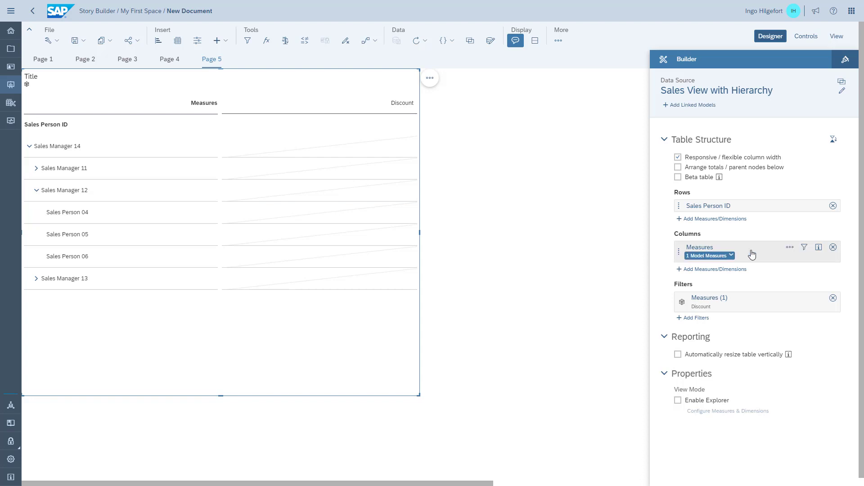
click(792, 252)
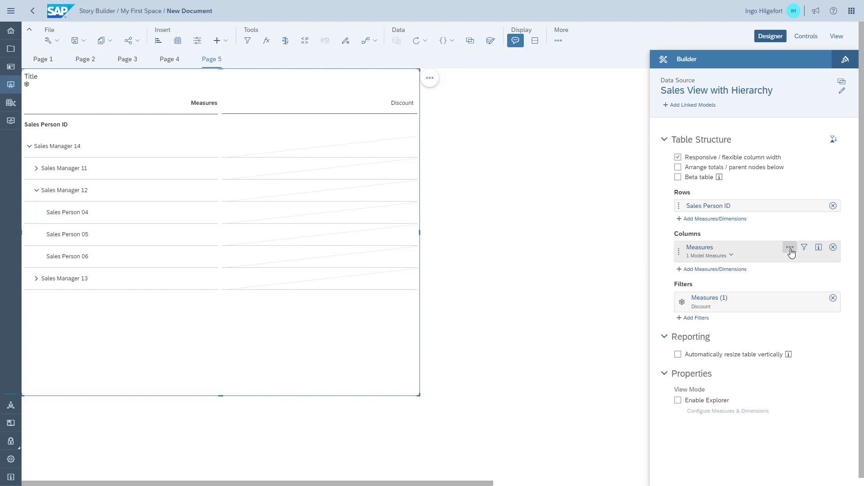
click(741, 274)
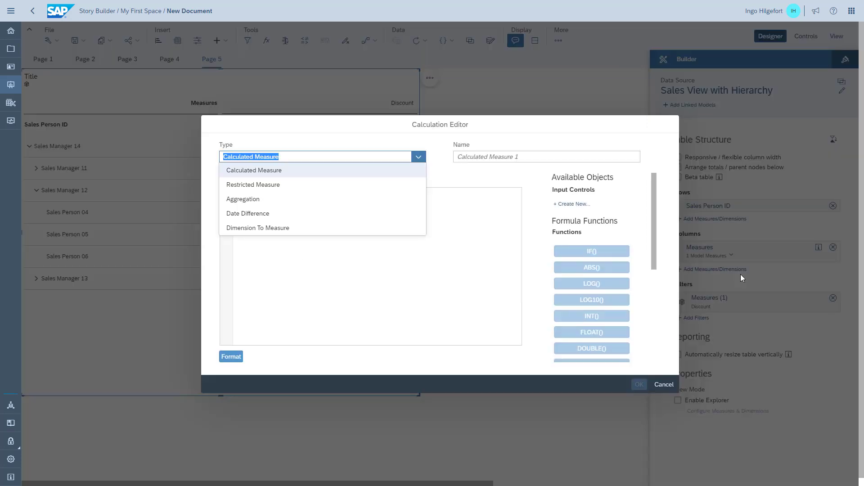
click(535, 157)
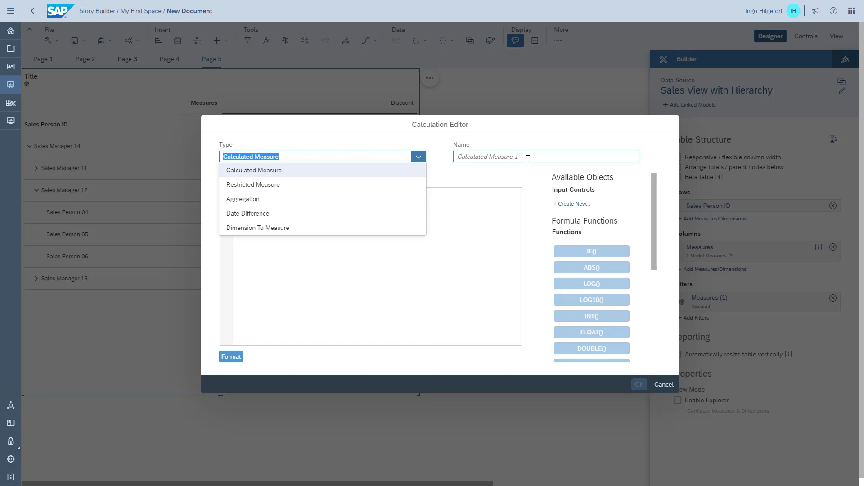
text(Order Value)
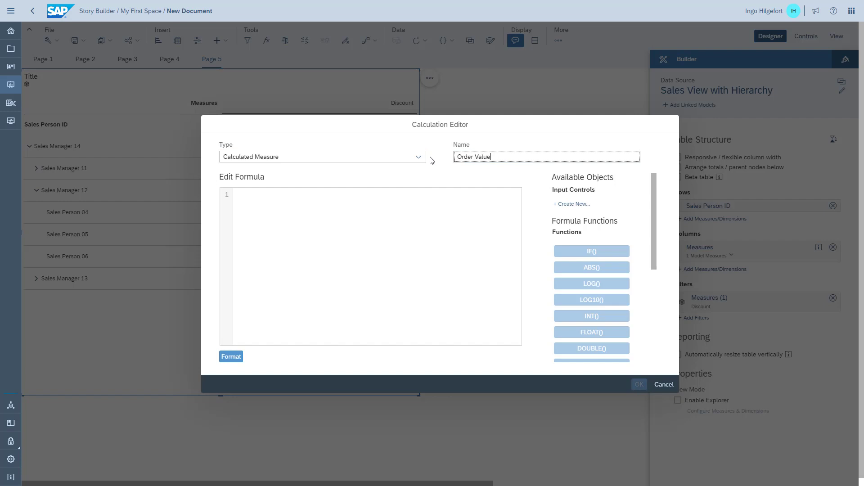
key(Tab)
text(( ["Sales View with Hierarchy":Order_Quantity] * ["Sales View with Hierarchy":Unit_Price] ) * (1 - ["Sales View with Hierarchy":Discount] ))
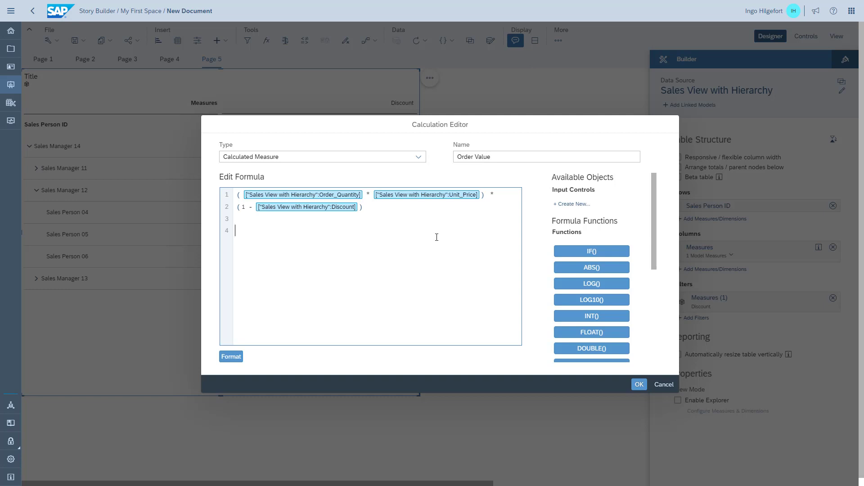
click(638, 385)
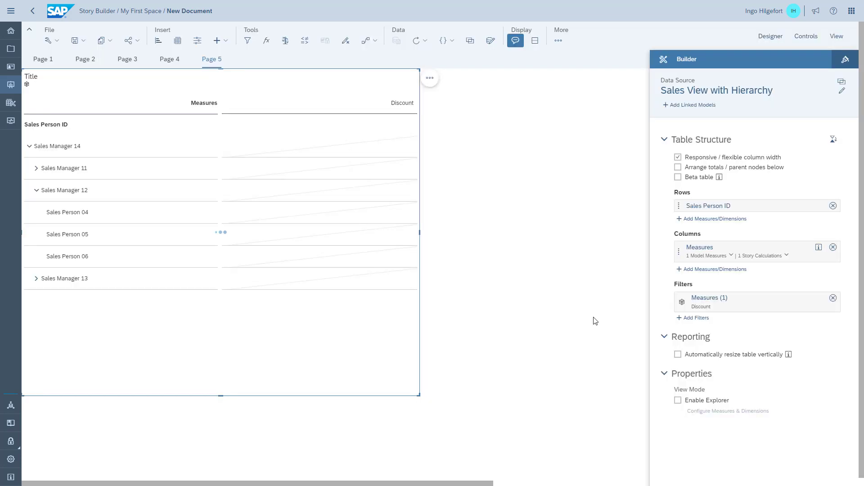
click(767, 40)
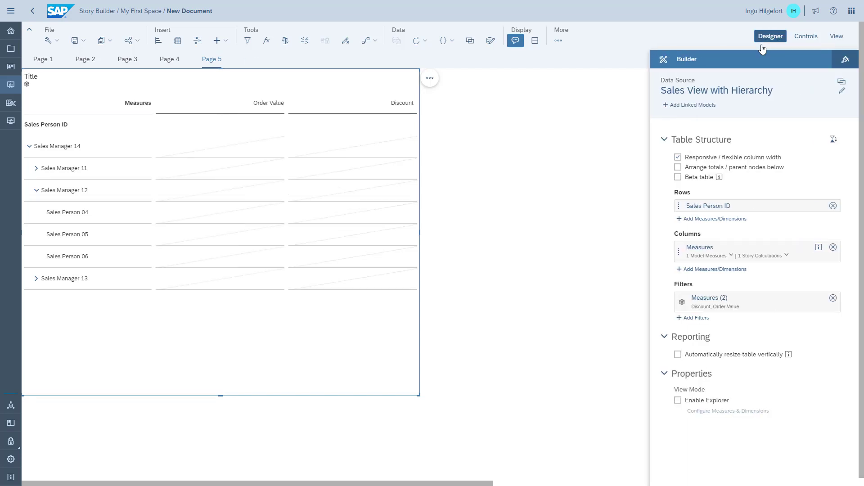
- Add an Aggregation Order Value measure that sums Order Value by Sales Order Line Number
click(791, 249)
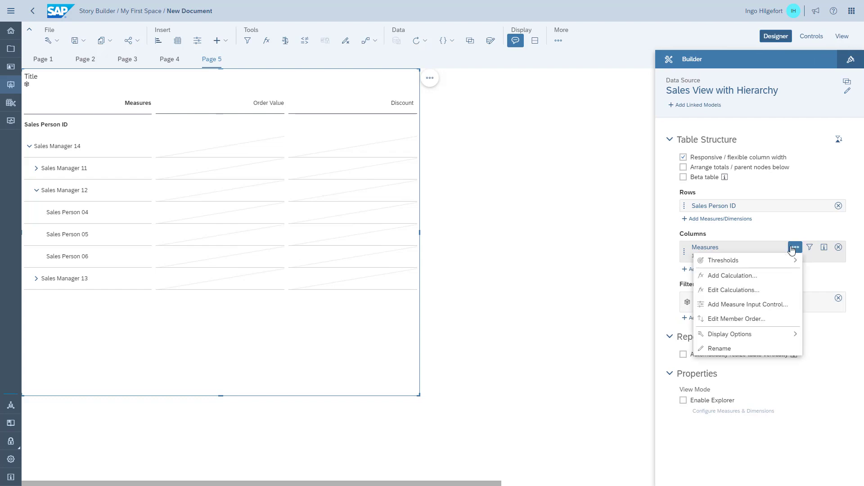
click(756, 276)
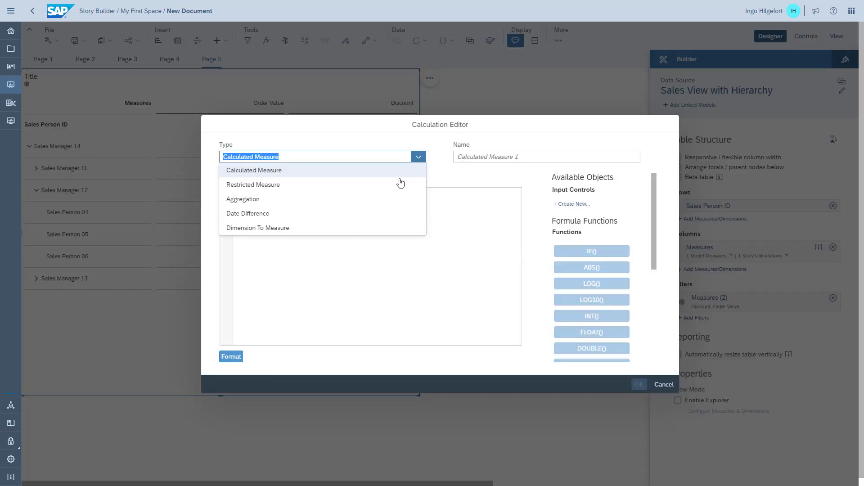
click(264, 198)
click(501, 203)
text(Aggregation Order Value)
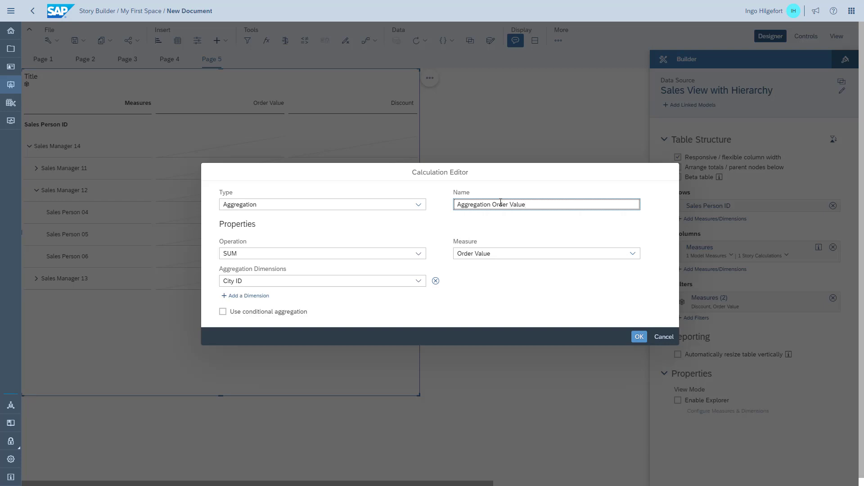
click(418, 281)
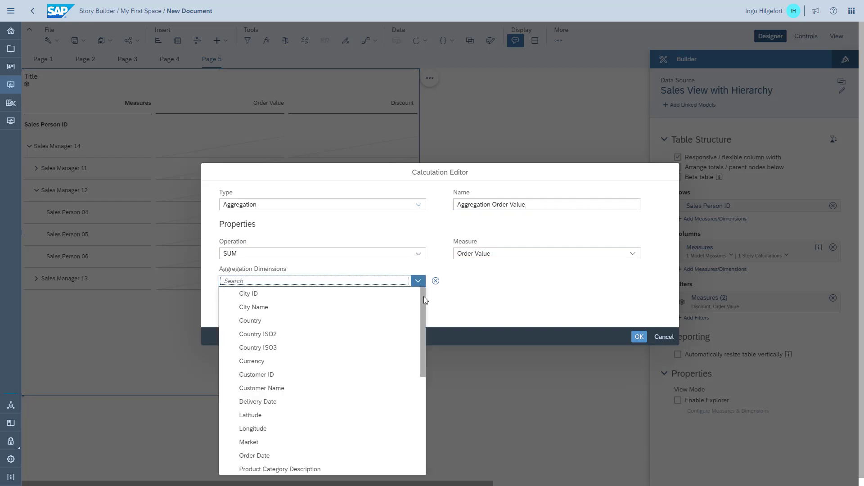
scroll(423, 299, down, 5)
click(304, 401)
click(639, 337)
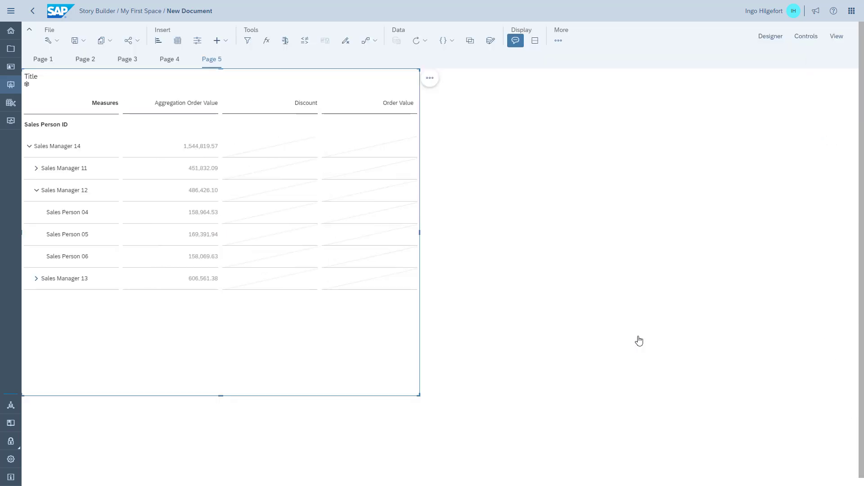
- Filter the table's measures to hide Order Value and Discount, keeping only Aggregation Order Value
click(767, 39)
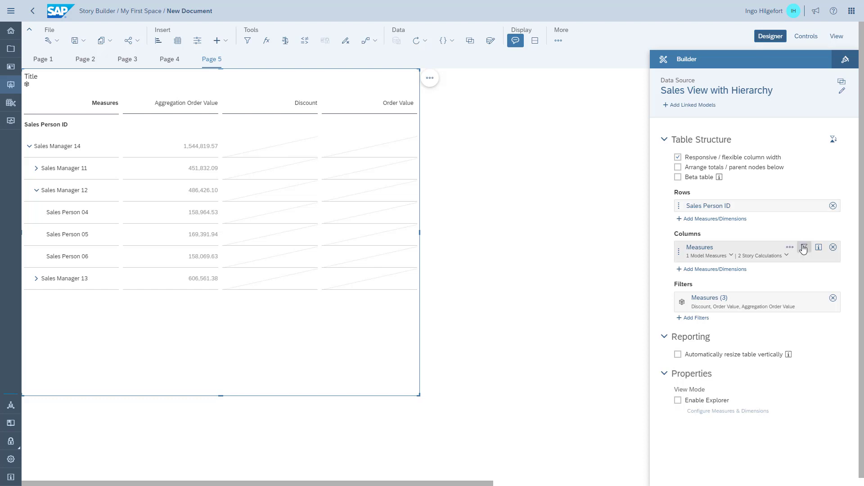
click(804, 249)
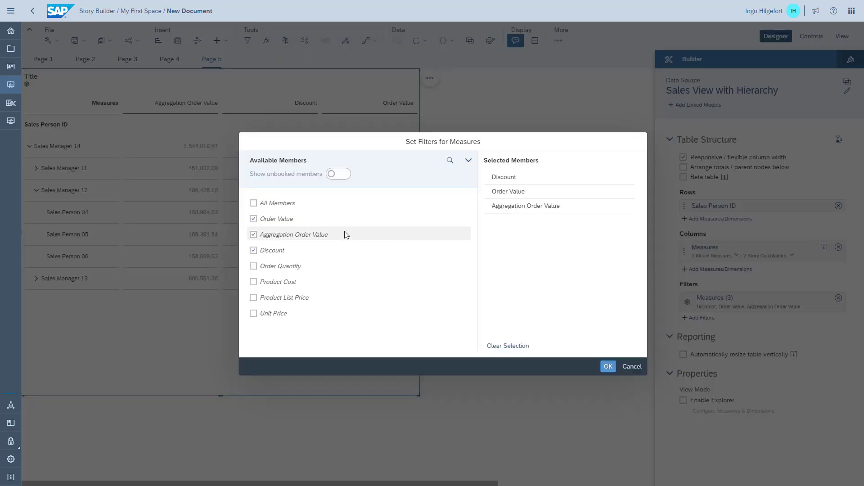
click(264, 219)
click(265, 250)
click(608, 367)
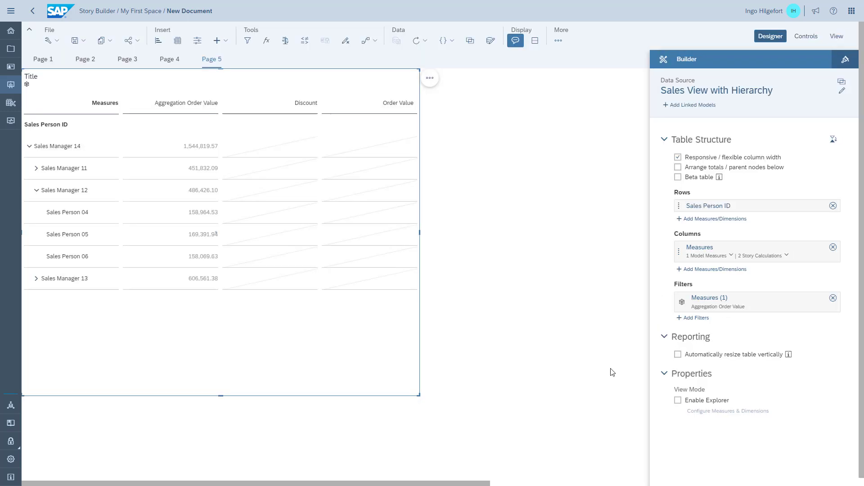
- Reselect the table and bring up the sort options for the Aggregation Order Value column
click(480, 222)
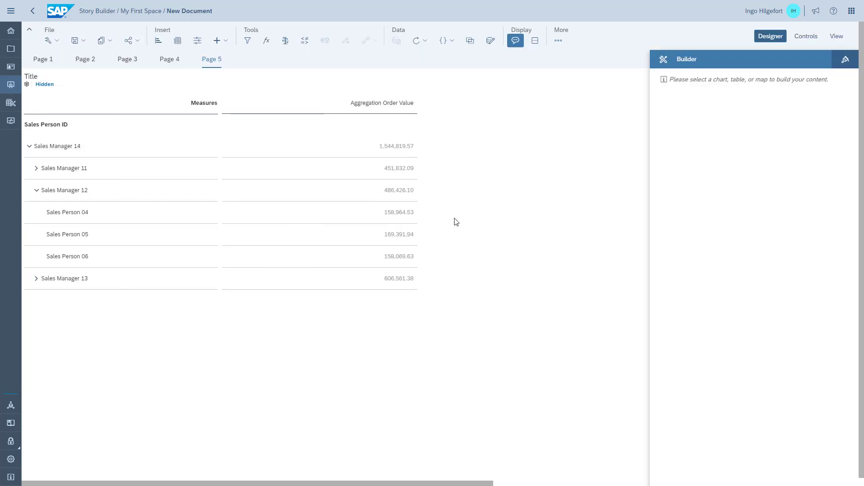
click(407, 103)
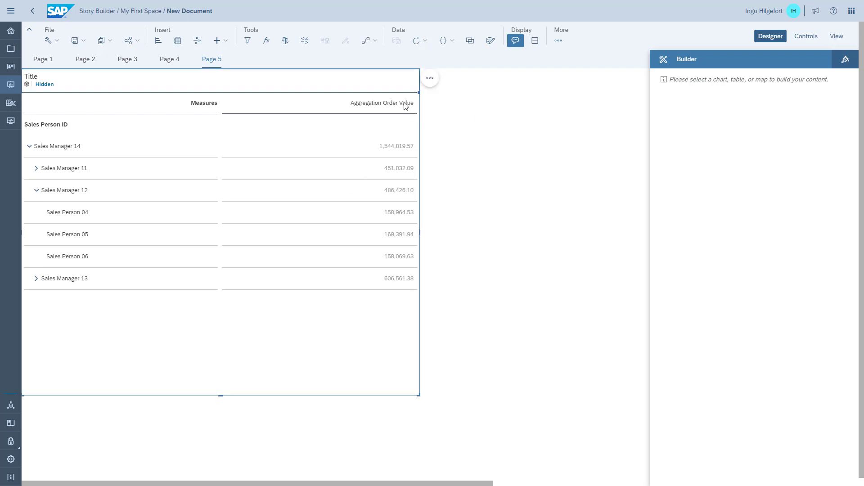
right_click(404, 103)
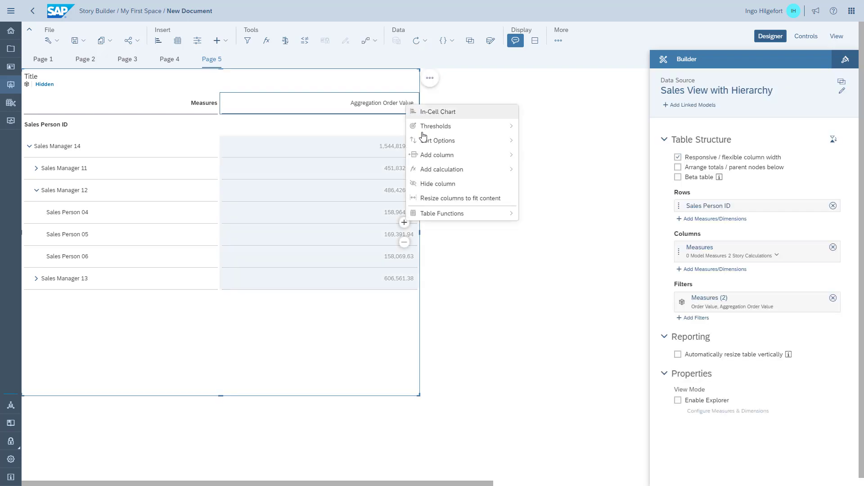